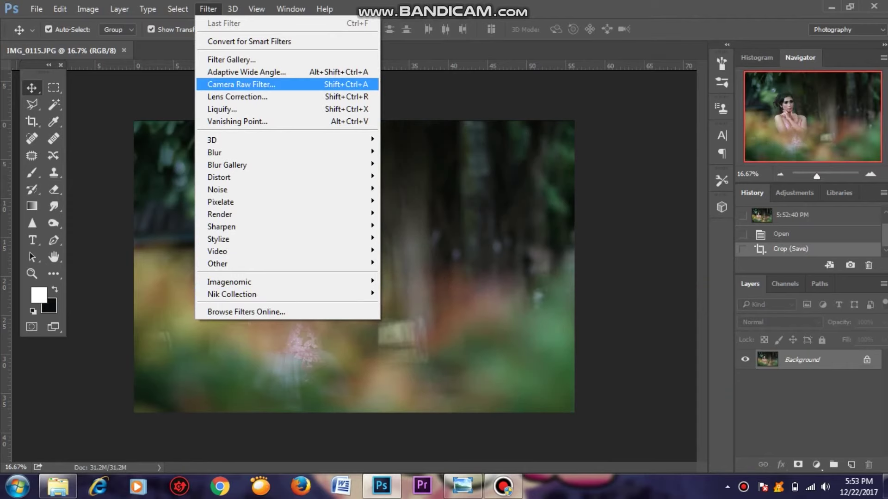
Open the Camera Raw filter and set exposure to +0.55.
left_click(242, 84)
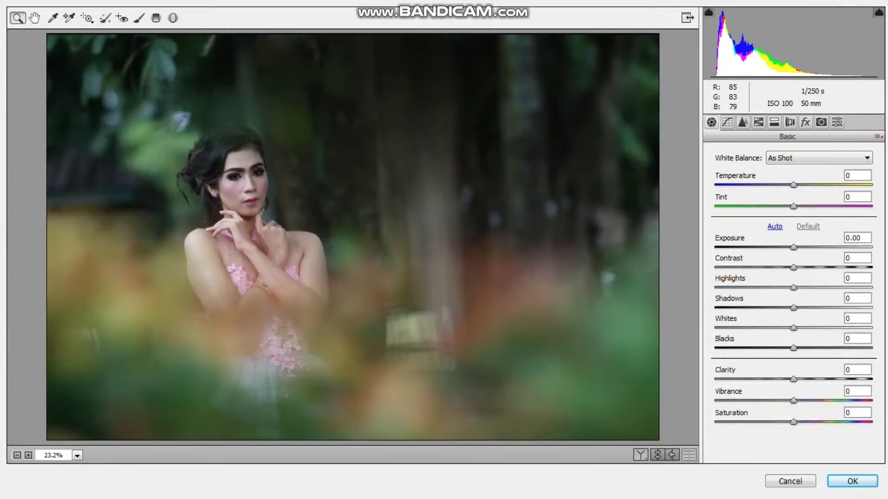
type("+0.75")
key("Return")
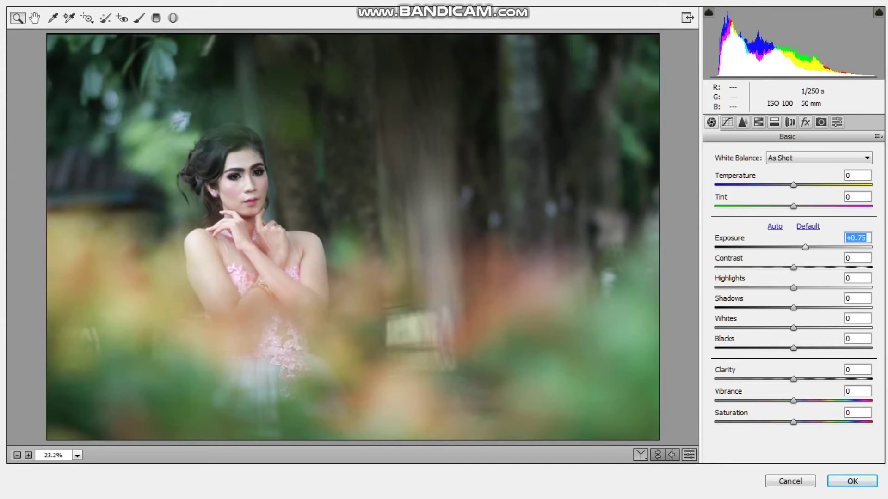
key("Down")
key("Down")
key("Down")
key("Down")
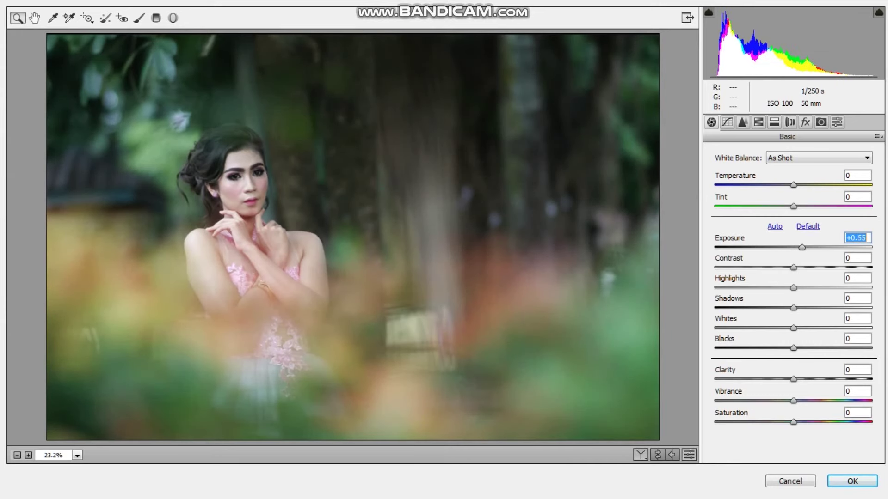
Set Camera Raw contrast to -4.
key("Tab")
key("Up")
key("Up")
key("Up")
key("Up")
key("Up")
key("Up")
key("Up")
key("Up")
key("Up")
key("Down")
key("Down")
key("Down")
key("Down")
key("Down")
key("Down")
key("Down")
key("Down")
key("Down")
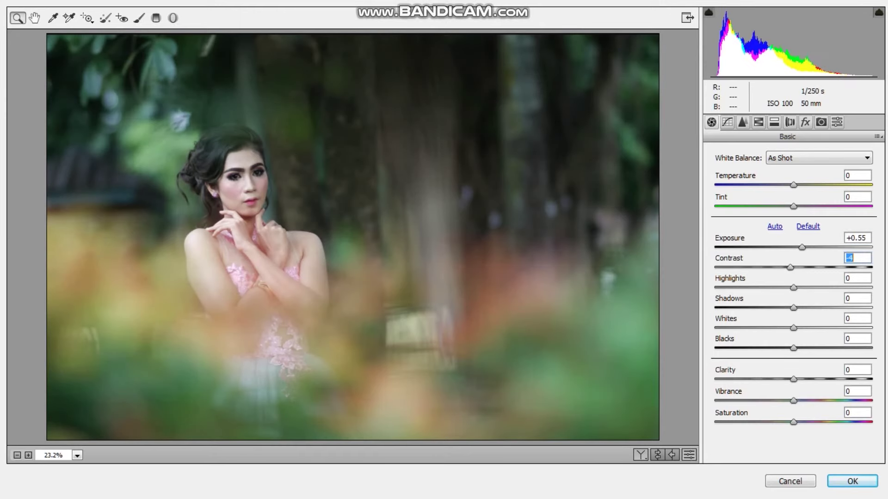
key("Tab")
Set highlights to +12 and pull shadows down to about -39.
key("Down")
key("Down")
key("Down")
key("Down")
key("Down")
key("Down")
key("Up")
key("Up")
key("Up")
key("Up")
key("Up")
key("Up")
key("Down")
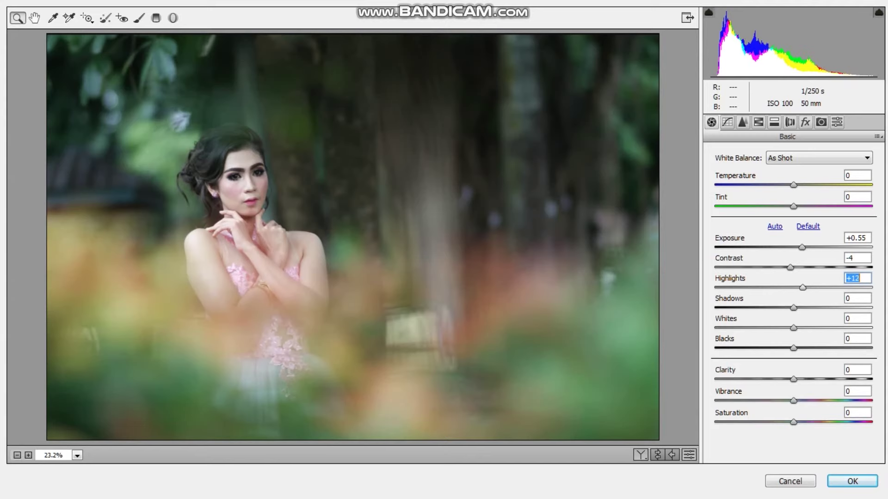
key("Tab")
key("Up")
key("Up")
key("Up")
key("Up")
key("Up")
key("Up")
key("Up")
key("Up")
key("Up")
key("Down")
key("Down")
key("Down")
key("Down")
key("Down")
key("Down")
key("Down")
key("Down")
key("Down")
key("Down")
key("Down")
key("Down")
key("Up")
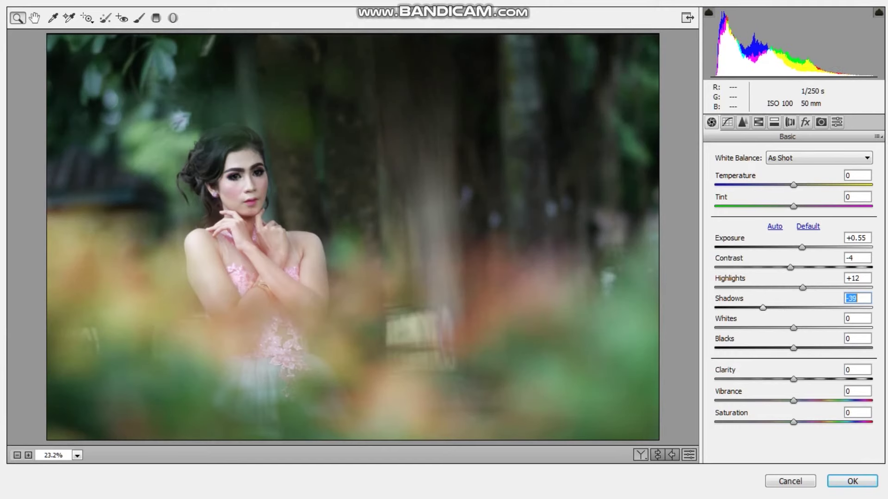
Set Camera Raw whites to +2 and blacks to -20.
key("Tab")
key("Down")
key("Down")
key("Down")
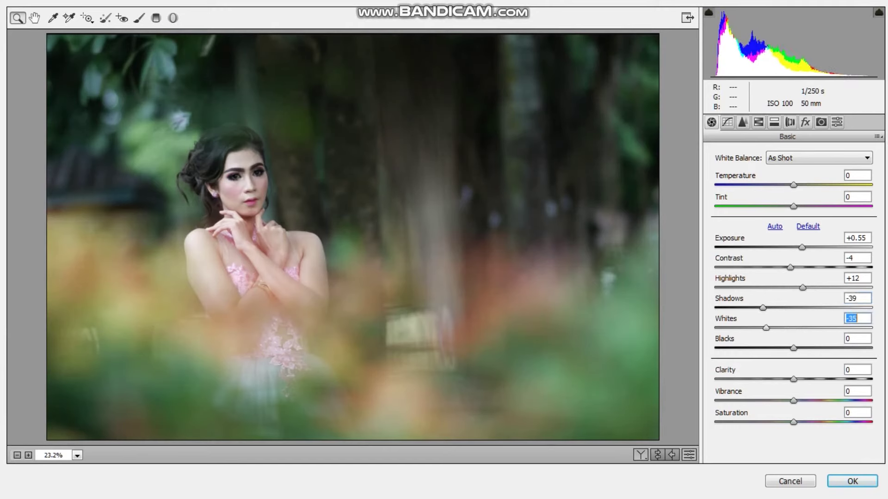
key("Up")
key("Up")
key("Up")
key("Up")
key("Up")
key("Up")
key("Down")
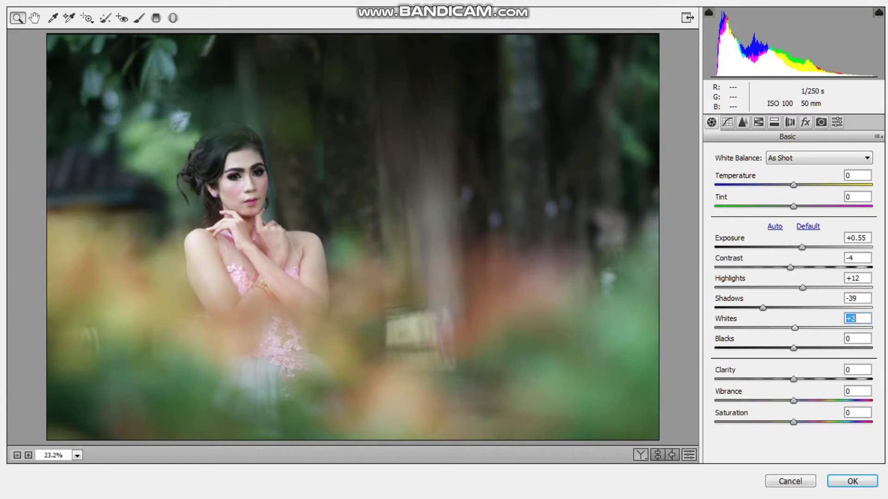
key("Tab")
key("Down")
key("Down")
key("Down")
key("Down")
key("Down")
key("Down")
key("Up")
key("Up")
key("Up")
key("Up")
key("Up")
key("Up")
key("Down")
key("Down")
key("Down")
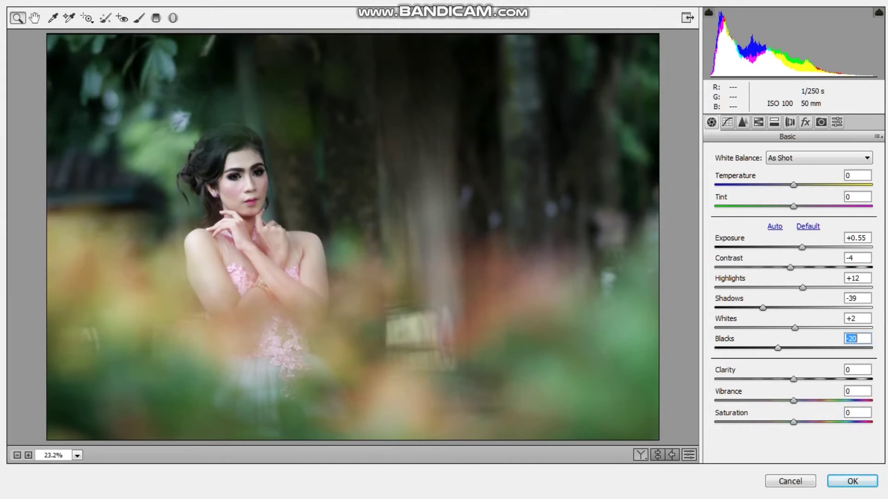
Raise exposure to +0.65 and add a slight clarity boost.
key("shift+Tab")
key("shift+Tab")
key("shift+Tab")
key("Up")
key("Up")
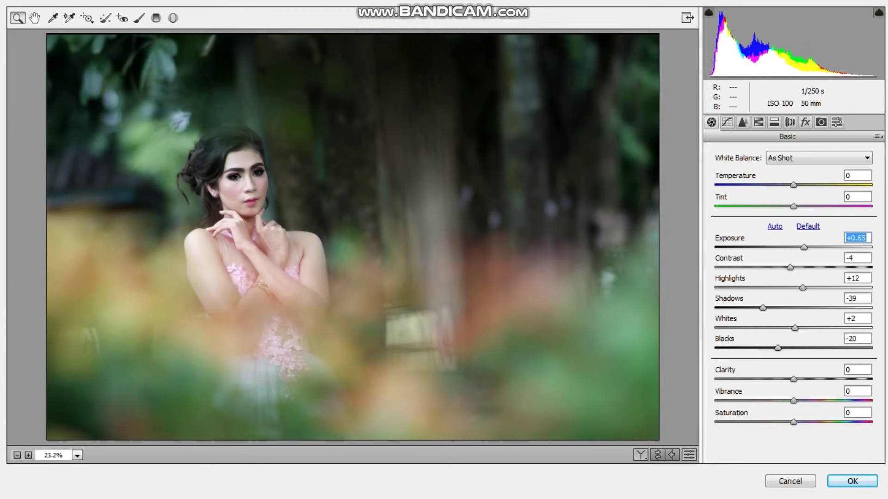
key("Tab")
key("Tab")
key("Tab")
key("Up")
key("Up")
key("Up")
key("Up")
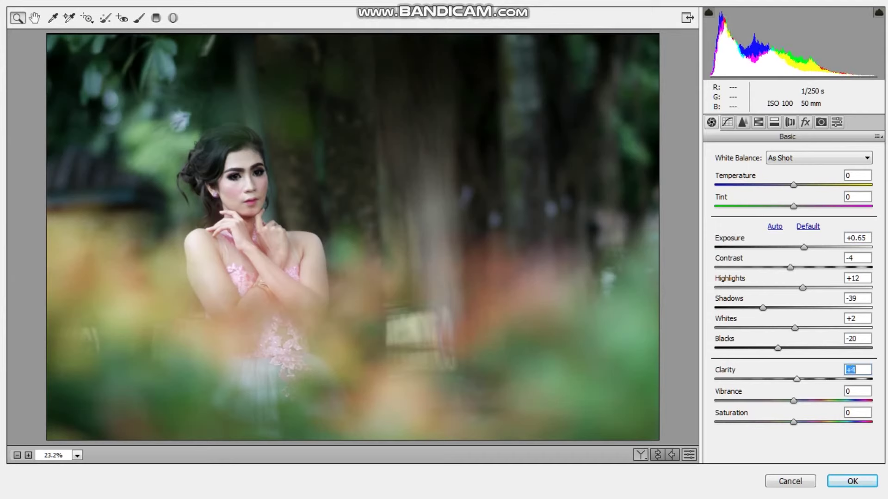
key("Down")
key("Up")
key("Up")
key("Up")
Apply the Camera Raw grading, check it zoomed in and out, and open the Filter menu.
left_click(852, 481)
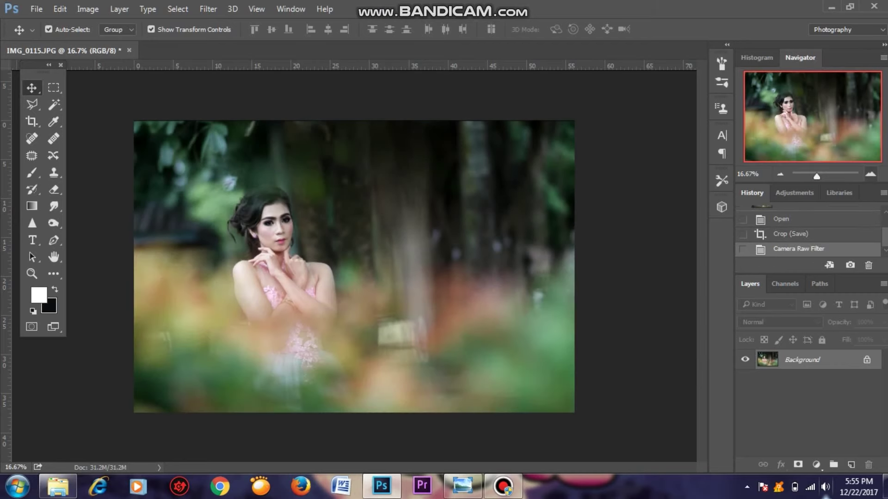
left_click(870, 174)
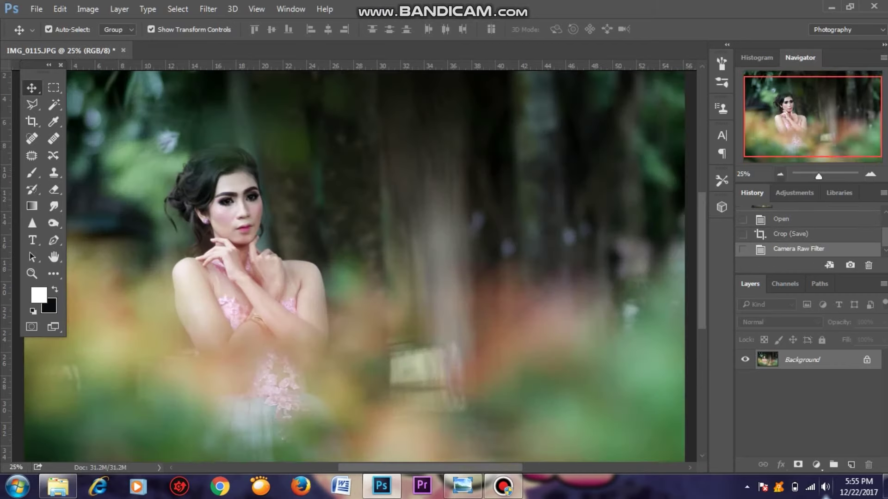
left_click(780, 174)
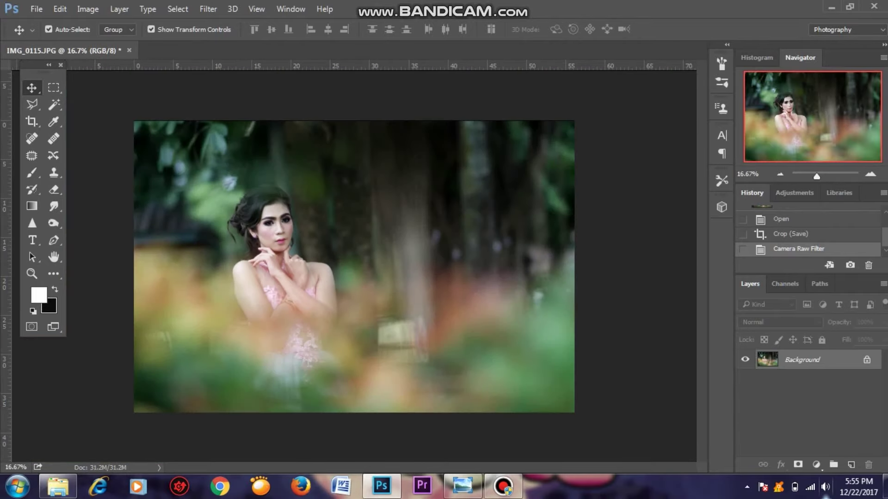
left_click(208, 9)
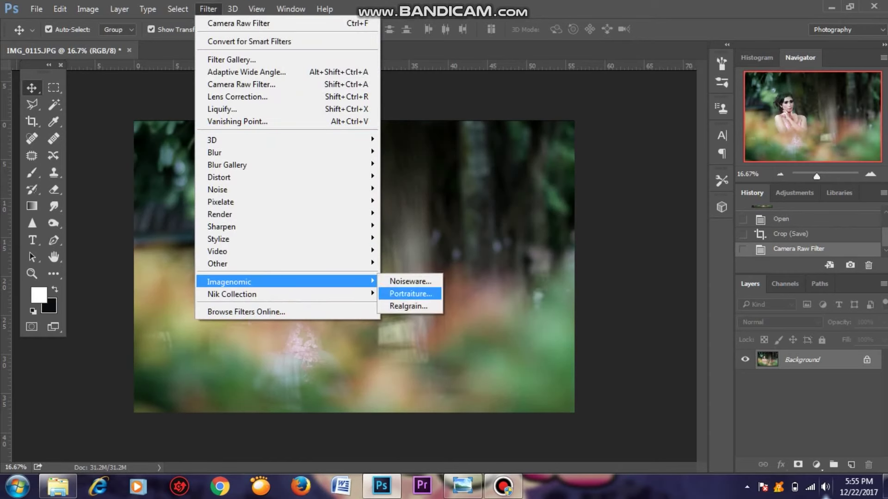
Launch Portraiture, switch on Skin Tones Mask and Enhancements, and set Tint to +2.
left_click(410, 293)
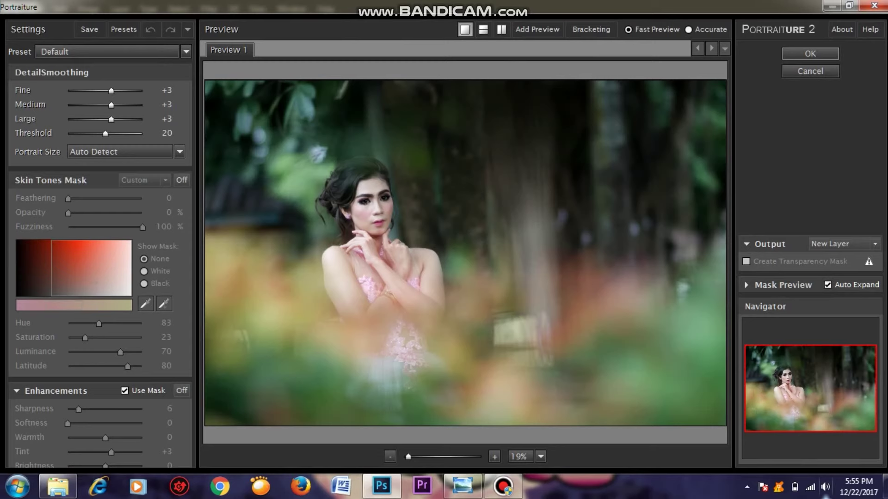
left_click(181, 179)
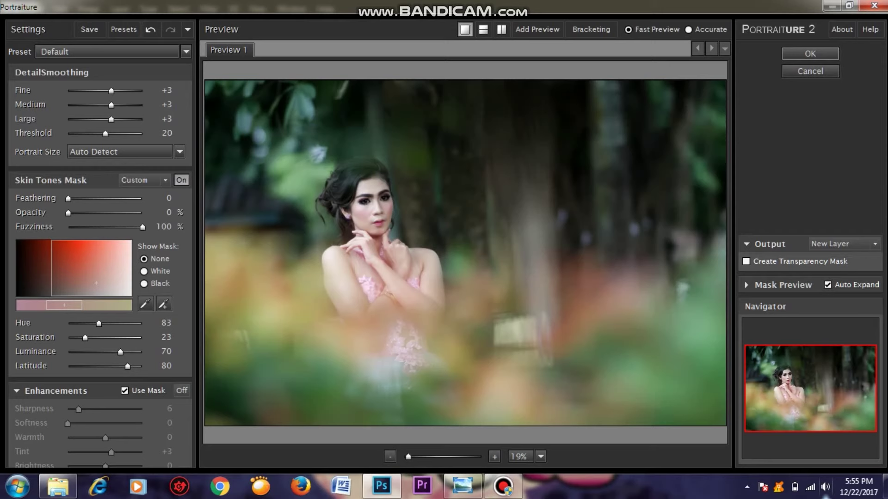
left_click(182, 391)
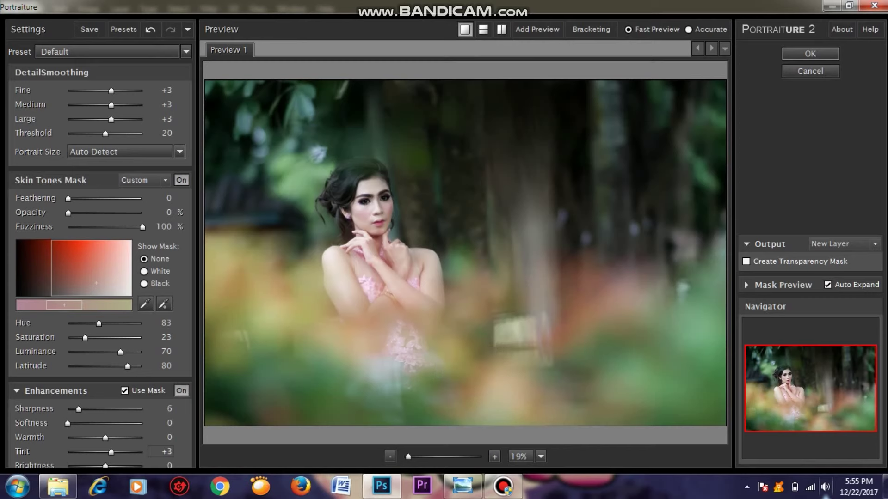
left_click(160, 452)
key("Down")
key("Return")
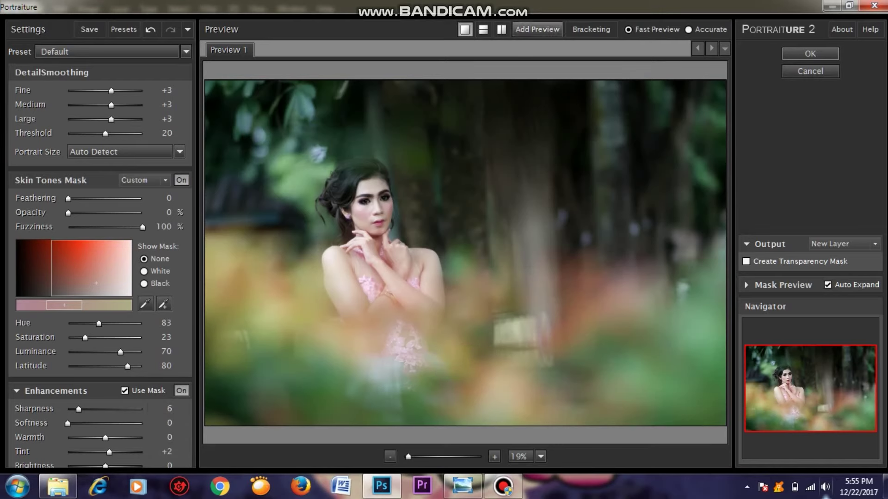
Compare split before/after previews, then output the Portraiture smoothing to a new layer.
left_click(483, 29)
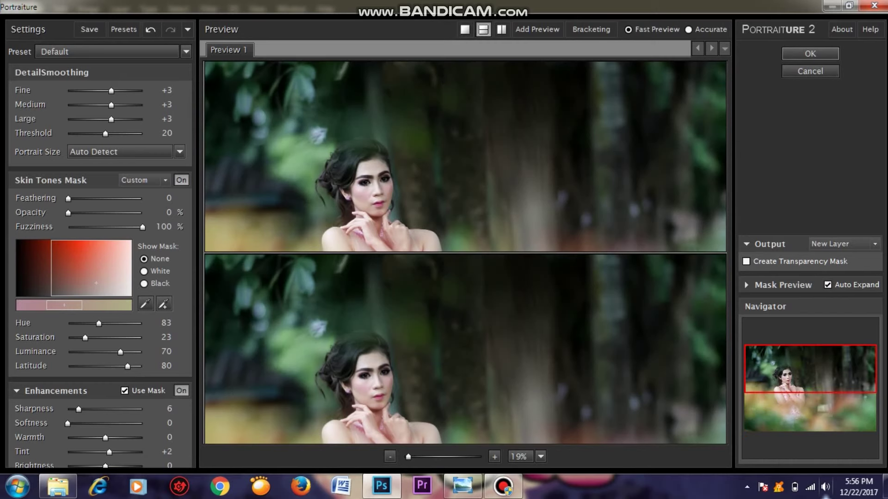
scroll(465, 253, "down", 2)
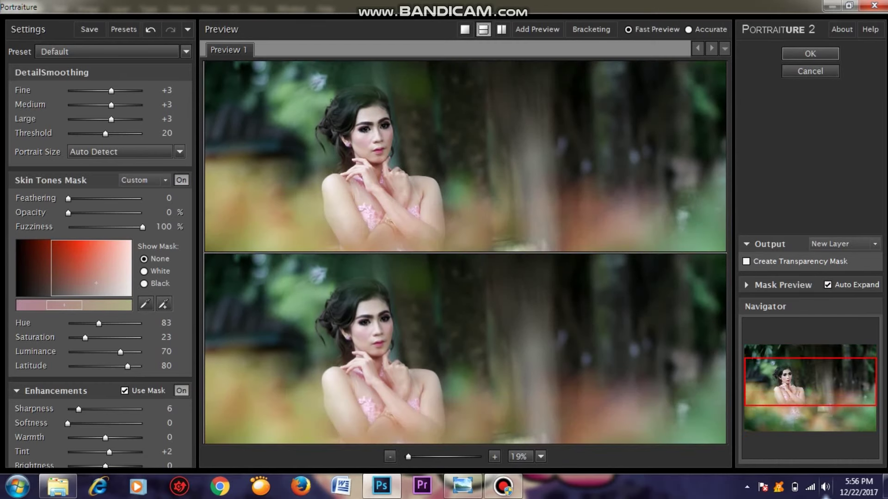
scroll(465, 253, "up", 2)
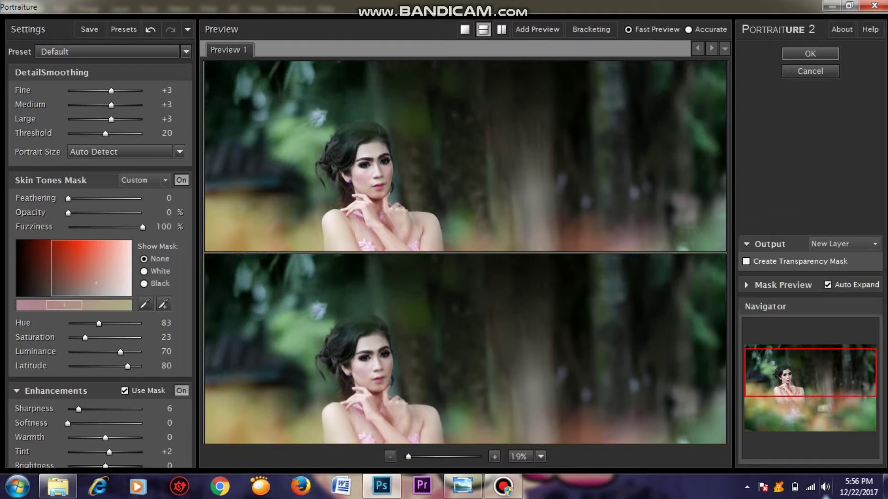
scroll(465, 253, "down", 2)
scroll(466, 253, "up", 2)
scroll(465, 253, "down", 2)
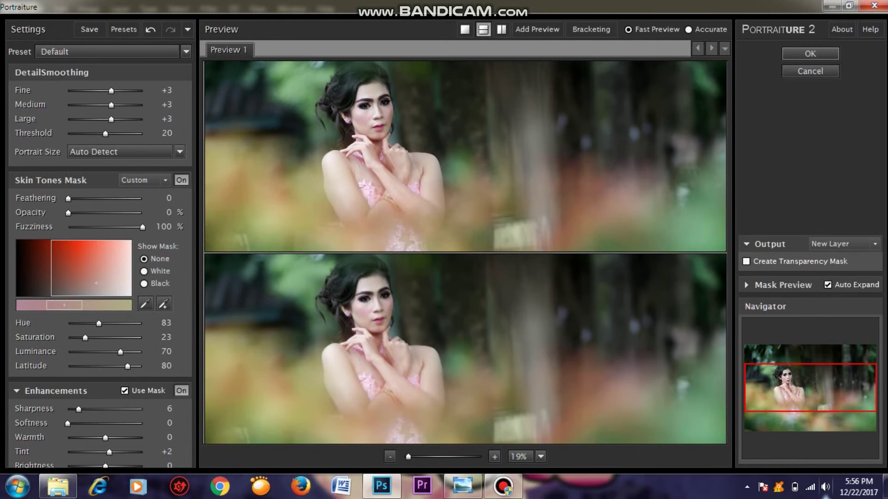
left_click(810, 53)
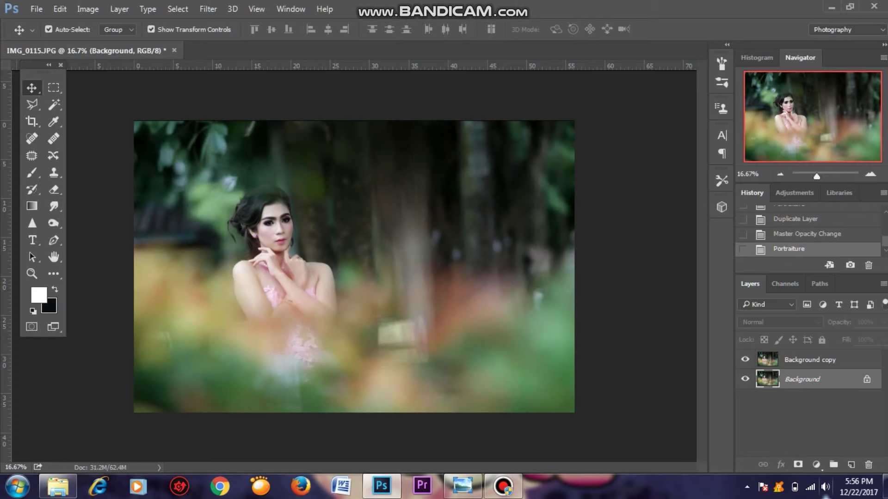
Select the Background copy layer and toggle its visibility to compare.
key("alt+bracketright")
left_click(745, 360)
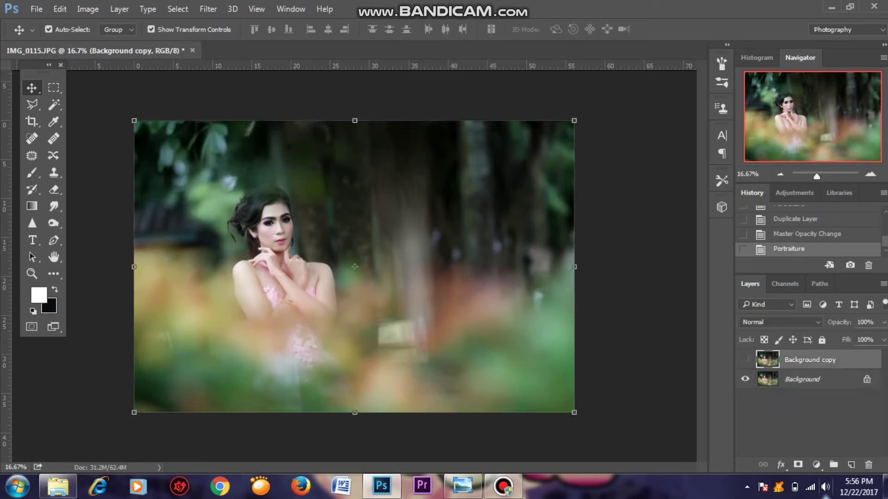
left_click(745, 359)
Add a Selective Color layer shifting Greens to Cyan -52, Magenta +40, Yellow +2.
key("F2")
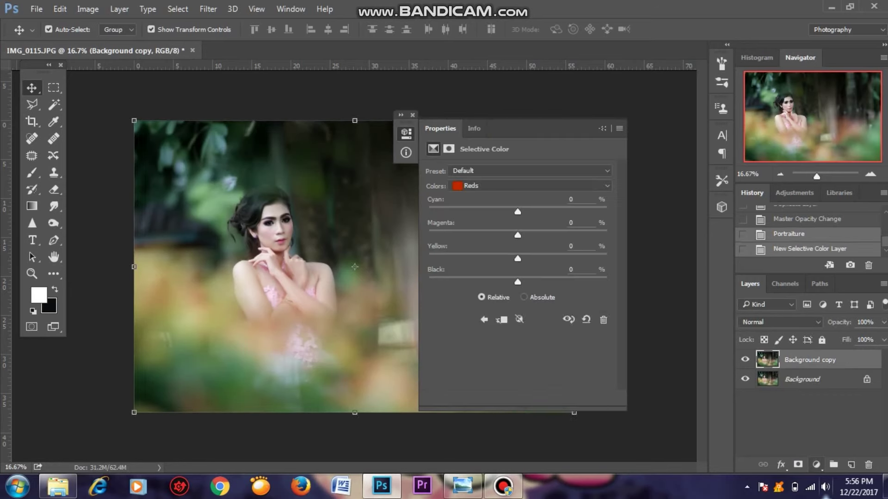
left_click(529, 186)
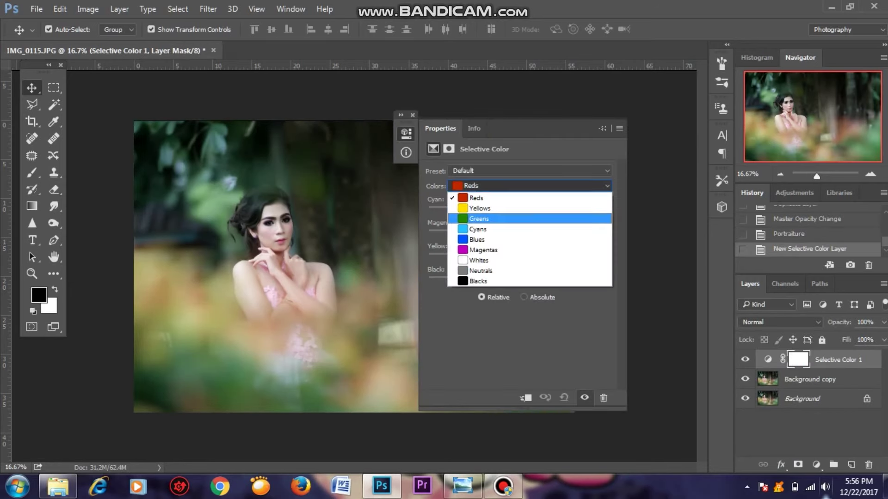
left_click(481, 219)
mouse_move(518, 211)
left_mouse_down()
mouse_move(491, 211)
mouse_move(509, 211)
left_mouse_up()
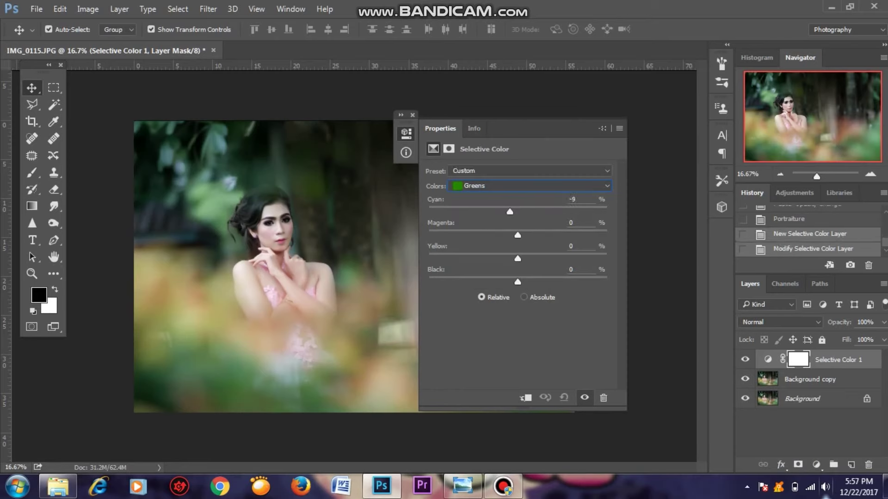
mouse_move(532, 128)
left_mouse_down()
mouse_move(571, 126)
mouse_move(607, 147)
left_mouse_up()
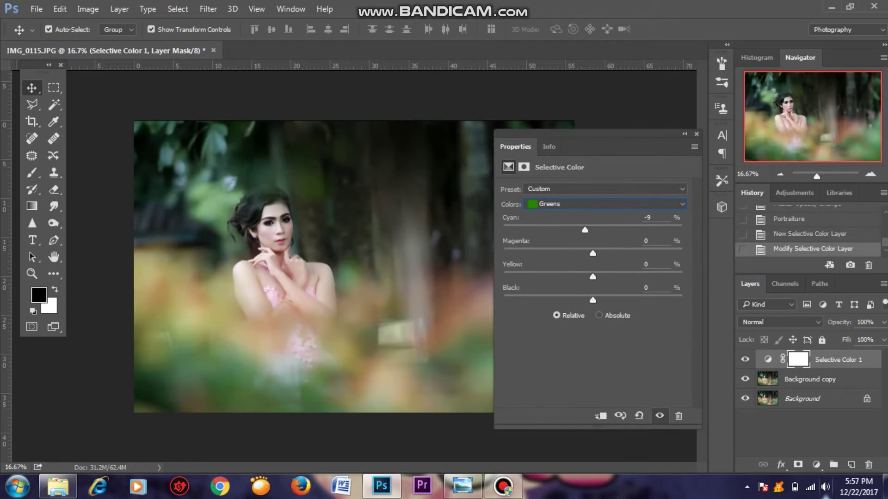
mouse_move(585, 229)
left_mouse_down()
mouse_move(569, 230)
mouse_move(682, 230)
mouse_move(539, 230)
mouse_move(546, 230)
left_mouse_up()
mouse_move(593, 253)
left_mouse_down()
mouse_move(564, 253)
mouse_move(657, 253)
mouse_move(629, 254)
left_mouse_up()
mouse_move(592, 277)
left_mouse_down()
mouse_move(564, 277)
mouse_move(643, 277)
mouse_move(595, 276)
mouse_move(562, 300)
mouse_move(621, 300)
mouse_move(573, 299)
left_mouse_up()
Collapse Properties, merge the Selective Color layer down into Background copy, and open Filters.
left_click(684, 133)
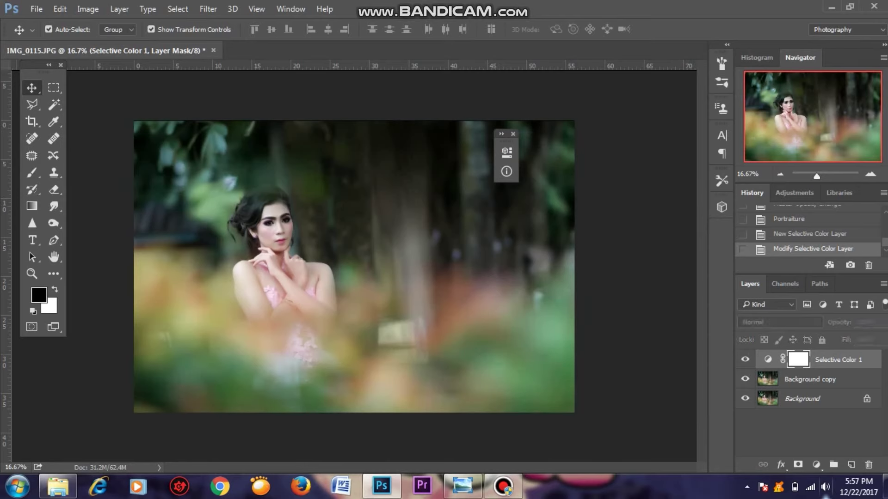
right_click(841, 360)
left_click(605, 428)
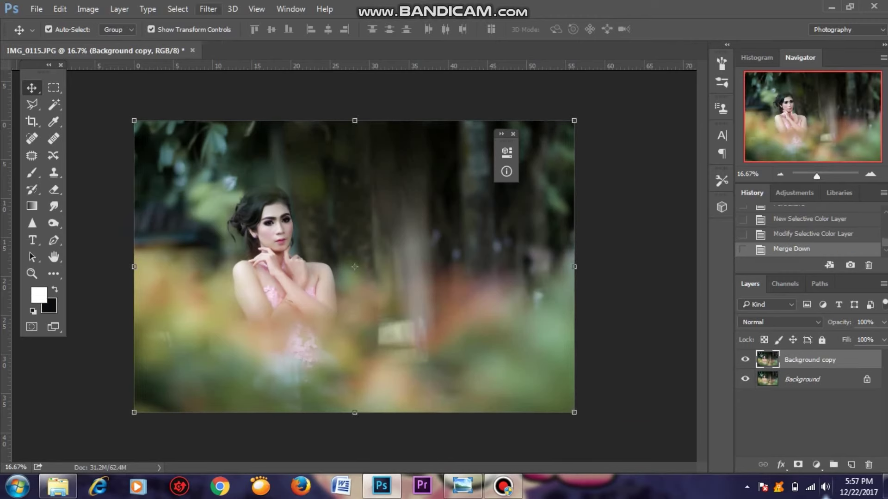
left_click(208, 9)
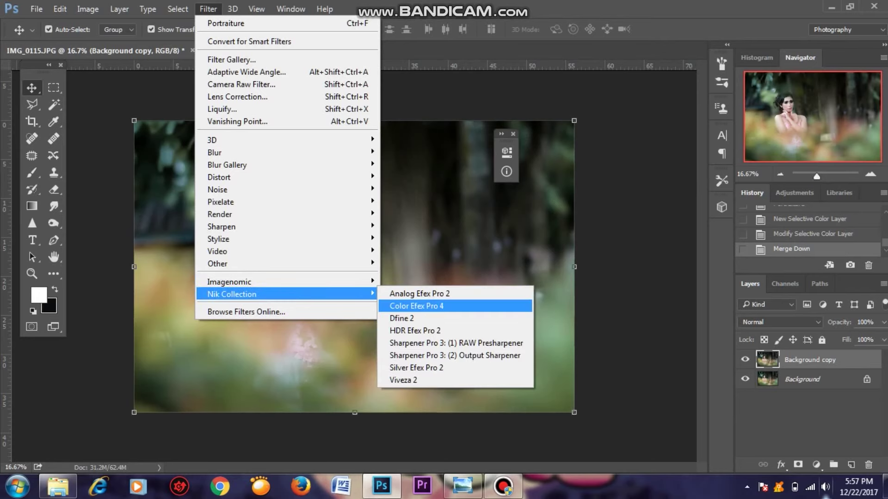
Launch Color Efex Pro 4 with Detail Extractor at 10% and slightly raised shadows.
left_click(416, 305)
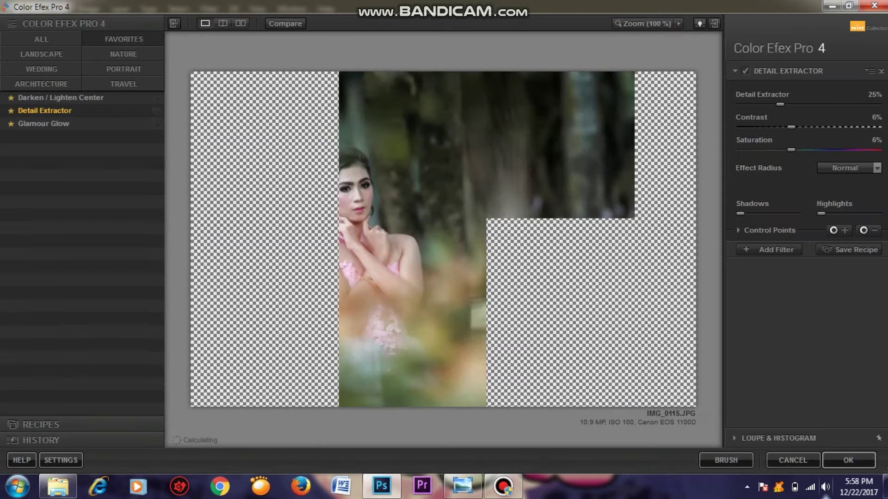
left_click_drag(780, 104, 759, 104)
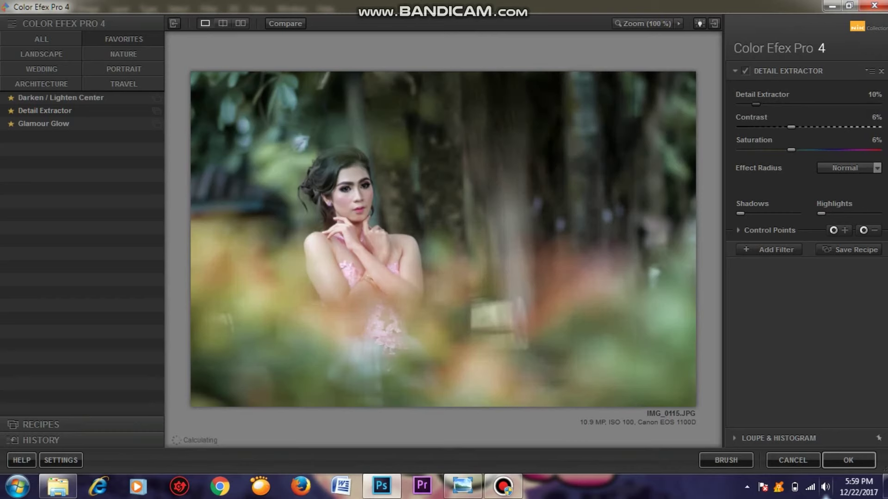
left_click_drag(754, 104, 755, 104)
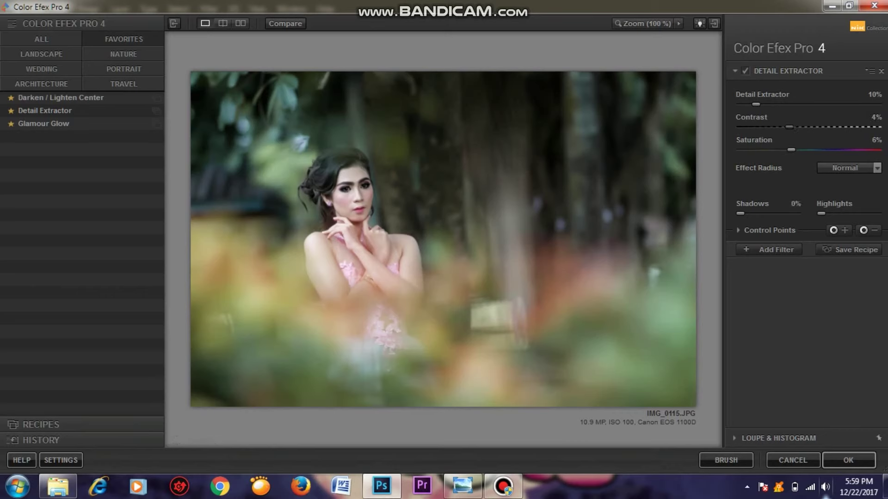
left_click_drag(743, 214, 746, 214)
Compare Detail Extractor on/off, nudge shadows up, and add a Glamour Glow filter.
left_click(746, 71)
left_click(745, 70)
left_click_drag(746, 213, 747, 213)
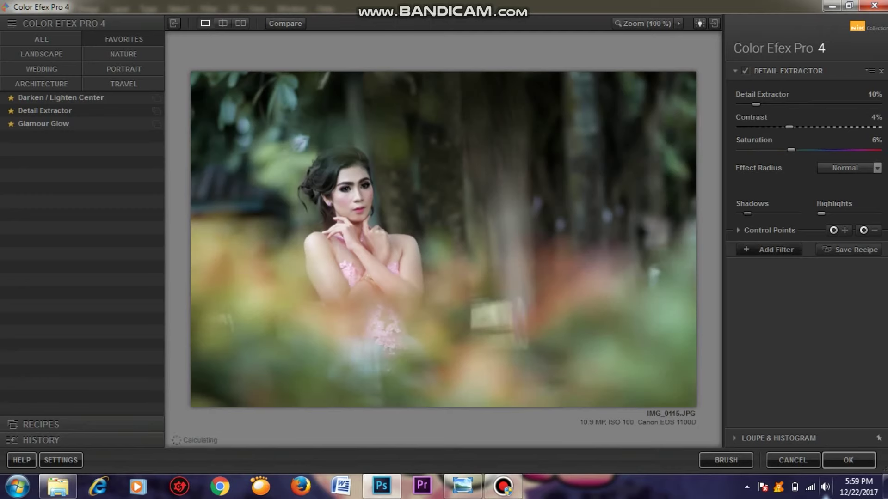
left_click(770, 250)
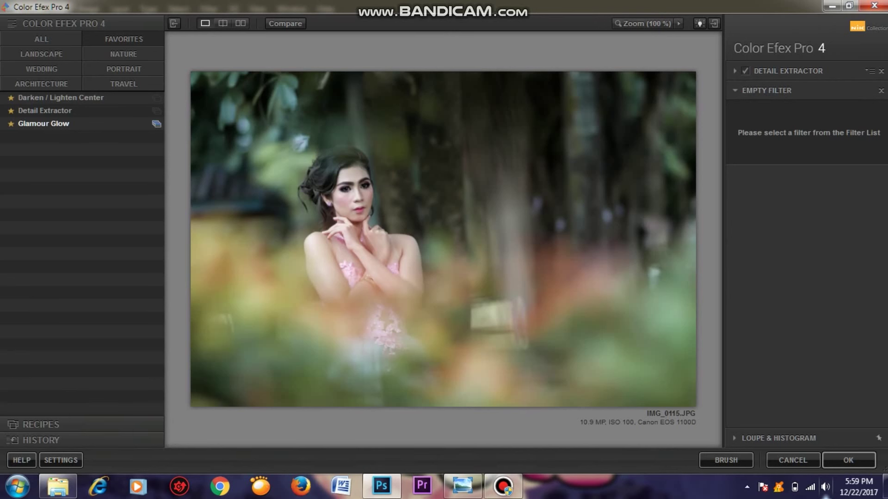
left_click(44, 123)
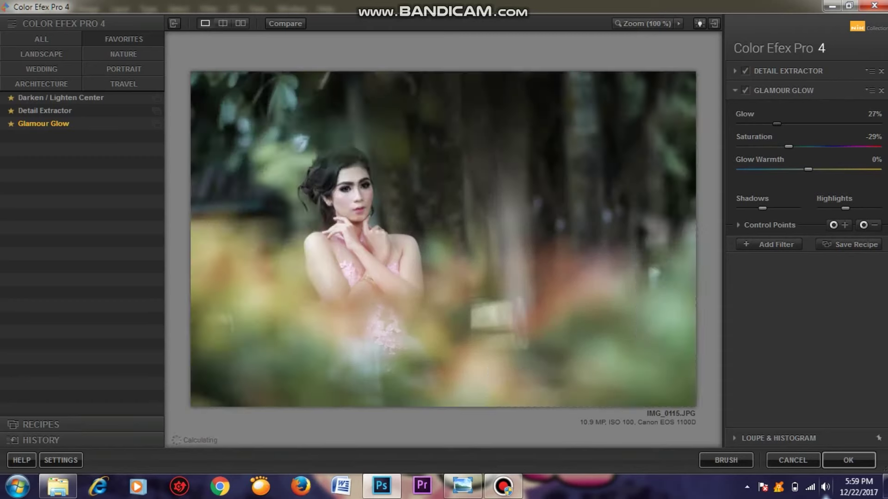
Set Glamour Glow to Glow 9%, Saturation 4%, Warmth 7%, with lower Shadows.
left_click_drag(776, 124, 753, 124)
left_click_drag(794, 146, 803, 146)
left_click_drag(807, 147, 810, 146)
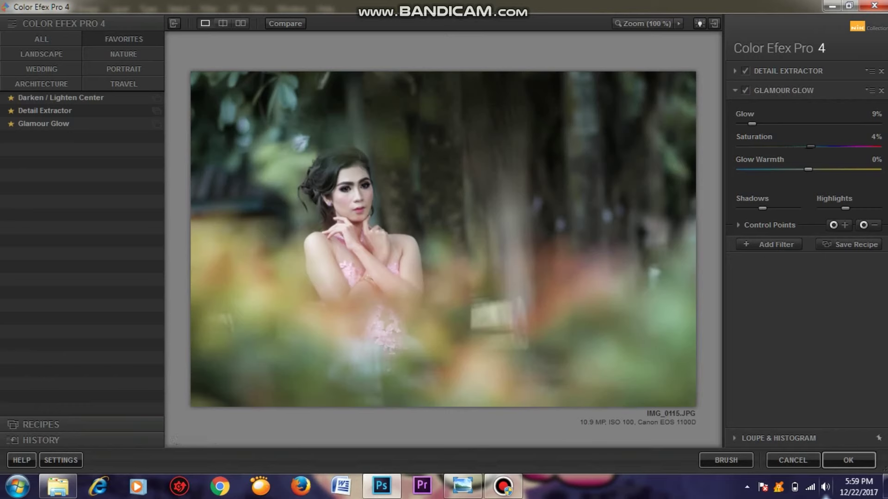
left_click_drag(811, 169, 812, 170)
left_click_drag(762, 208, 750, 208)
Compare Glamour Glow on and off, then add another filter slot.
left_click(744, 90)
left_click(744, 90)
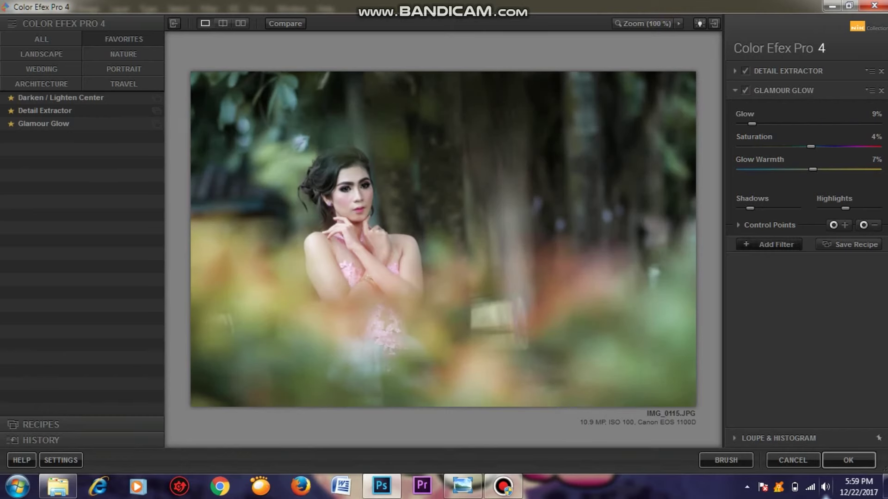
left_click(771, 244)
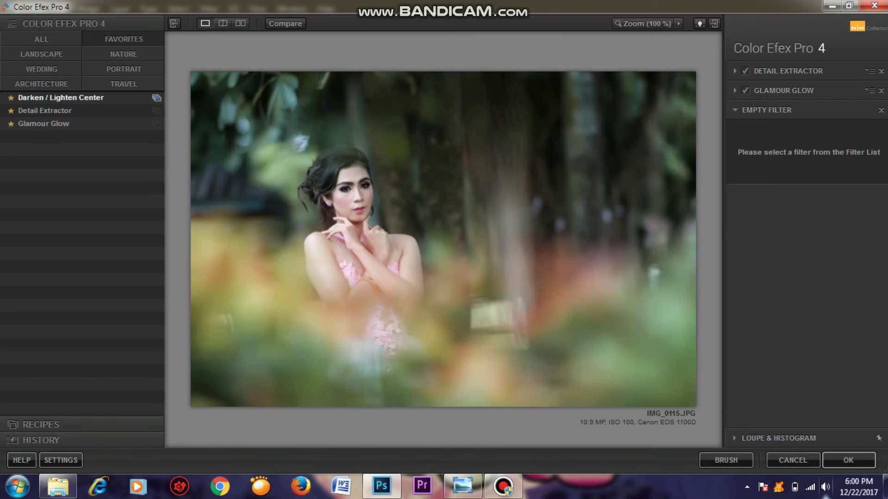
Add a Darken / Lighten Center vignette with center 11%, border -53%, plus a new slot.
left_click(60, 97)
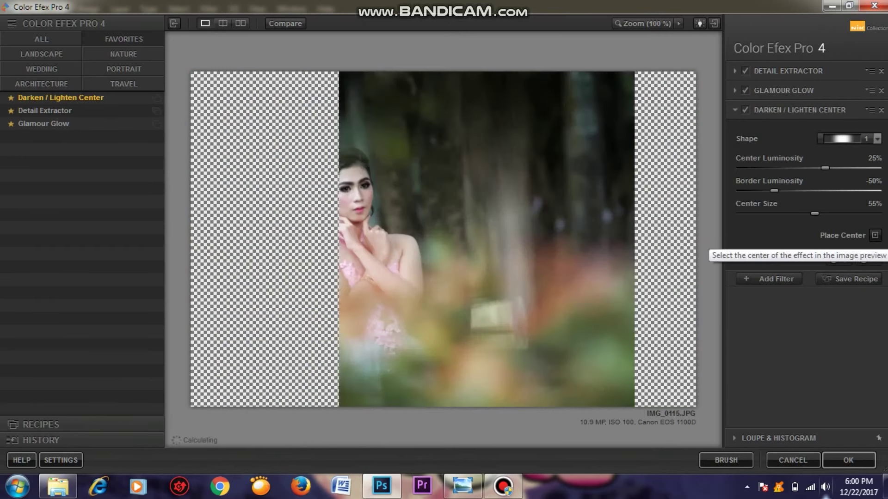
left_click(875, 235)
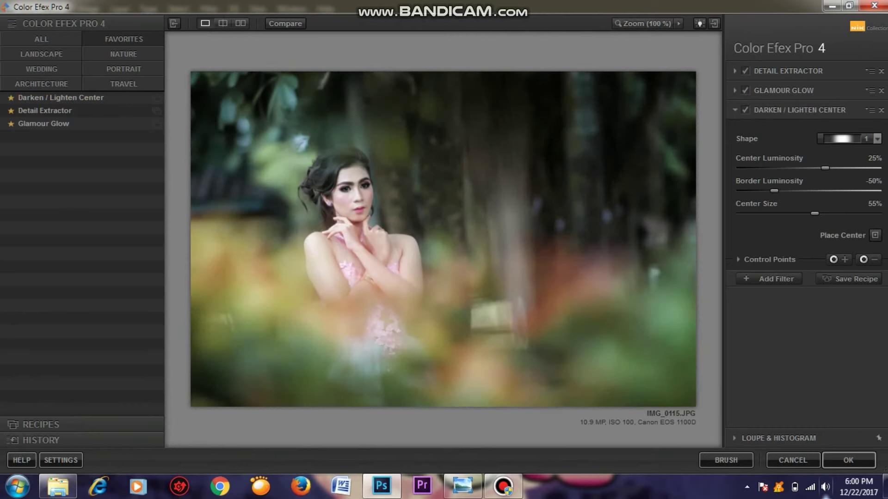
left_click_drag(773, 190, 780, 191)
left_click_drag(825, 168, 815, 168)
left_click_drag(780, 190, 772, 190)
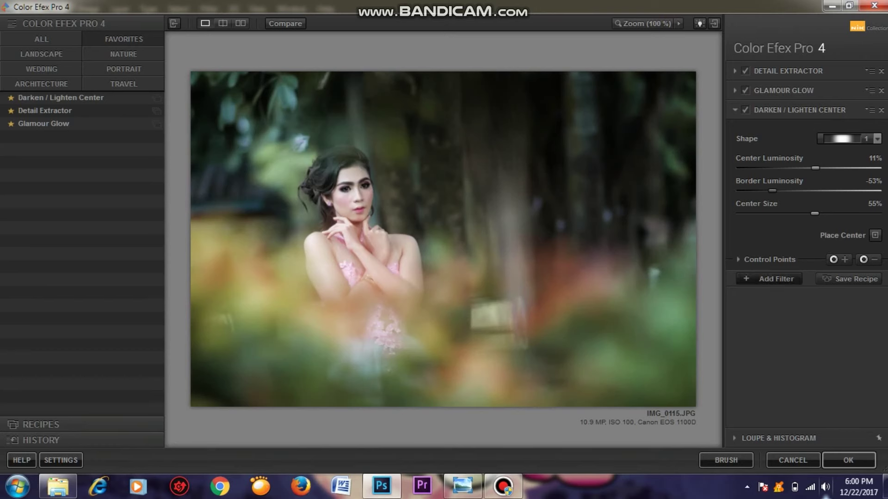
left_click(772, 278)
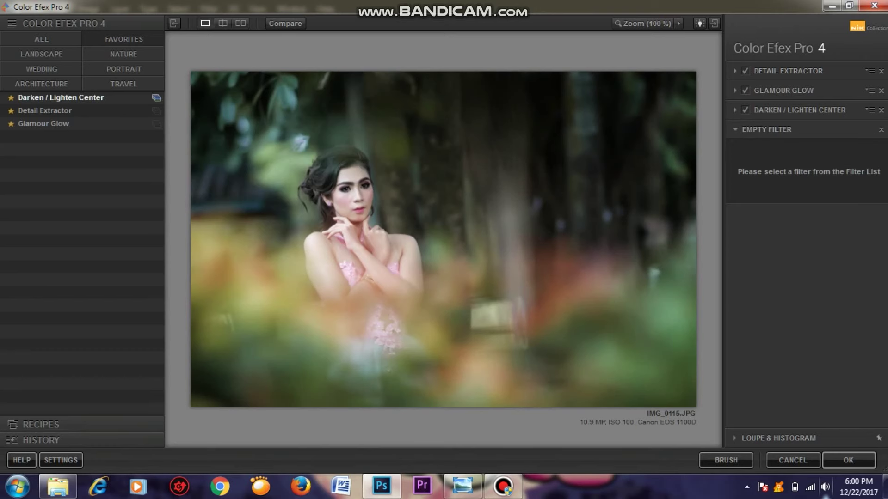
Add a second Darken / Lighten Center at Center Luminosity 7% and Border Luminosity -26%, then apply all filters.
left_click(60, 97)
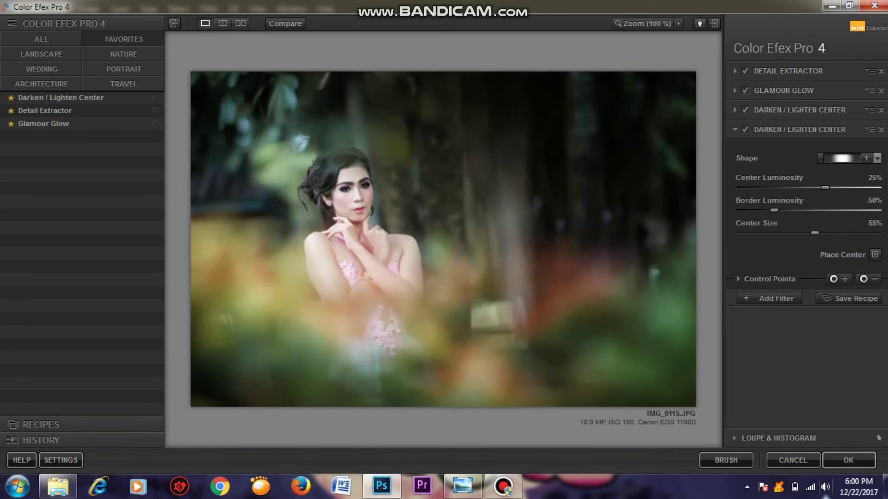
left_click_drag(824, 188, 809, 187)
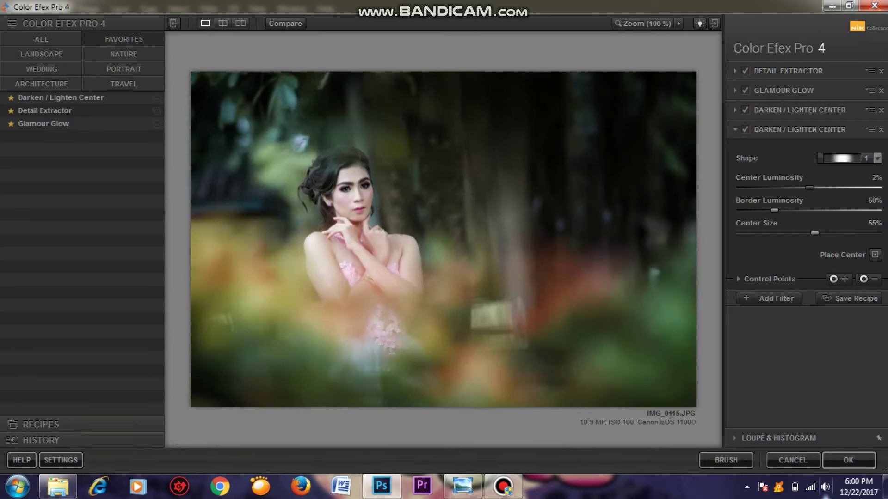
left_click_drag(810, 187, 813, 187)
left_click_drag(774, 210, 783, 211)
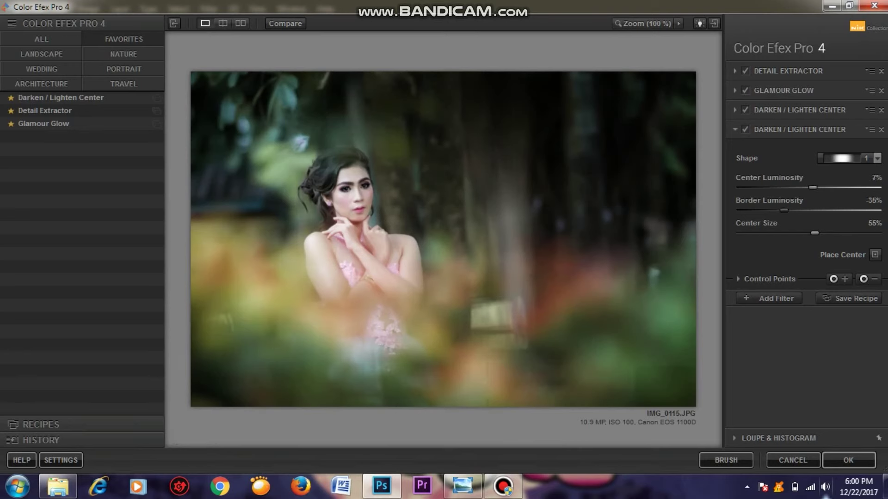
left_click_drag(784, 210, 790, 210)
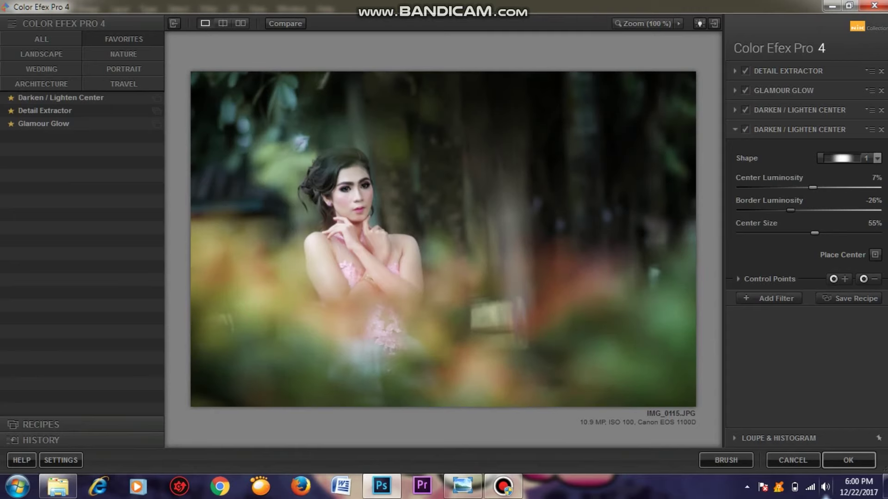
left_click(848, 460)
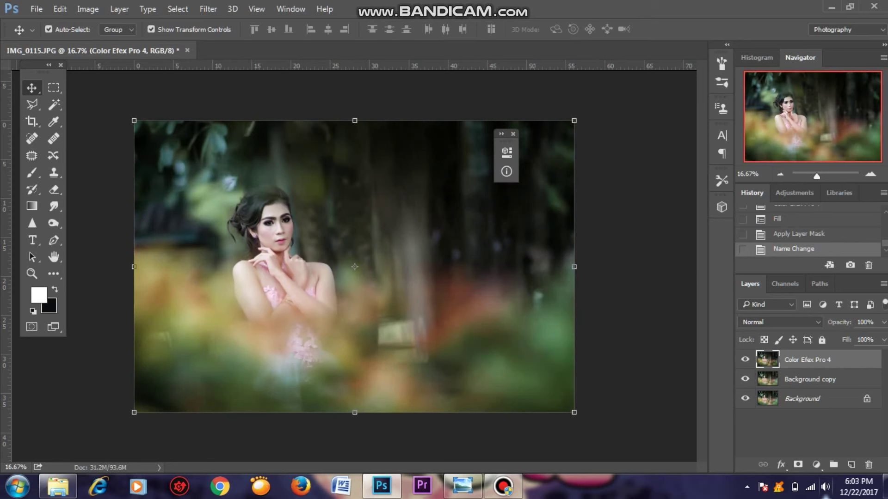
Add a Curves adjustment layer with anchor points in the shadows, midtones and highlights.
left_click(816, 465)
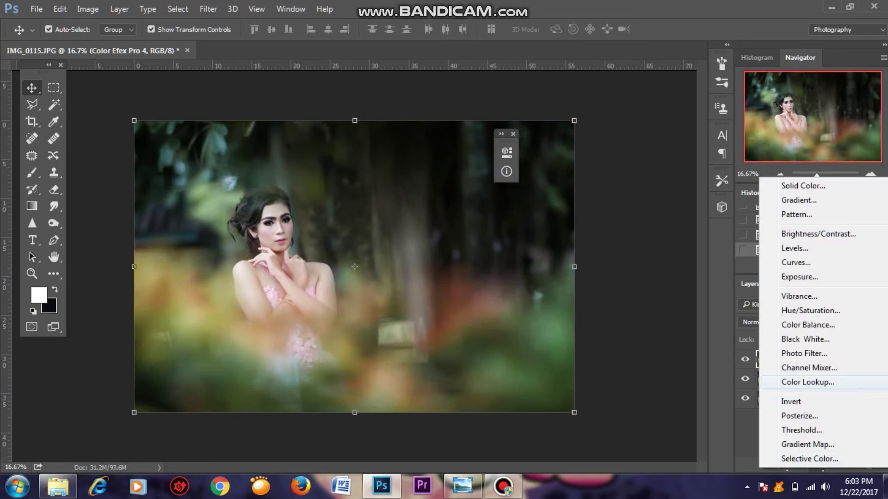
left_click(796, 262)
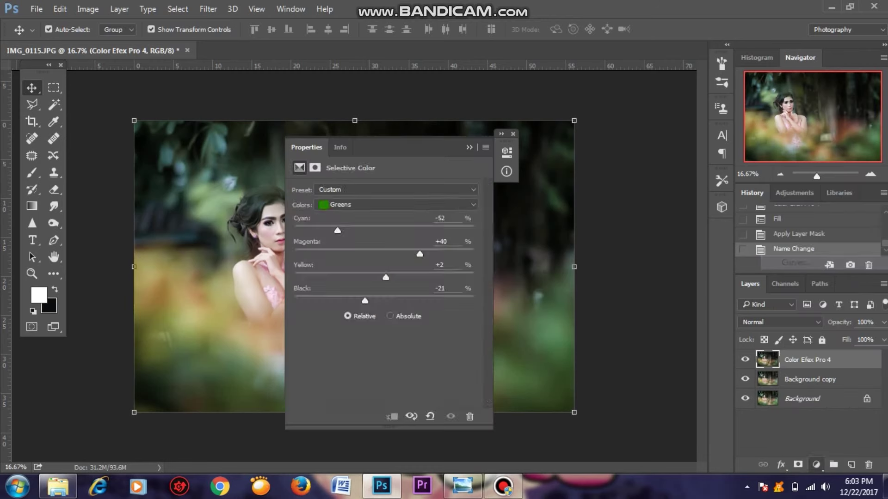
left_click_drag(388, 134, 597, 133)
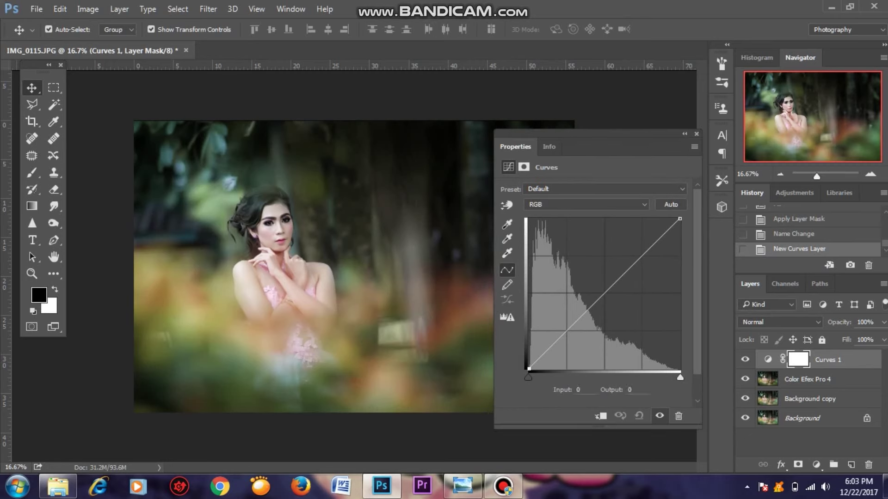
left_click(604, 293)
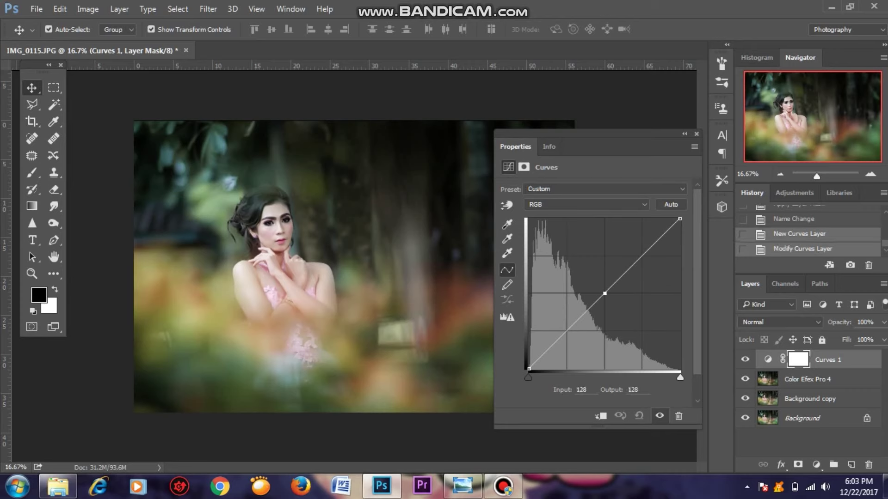
left_click(568, 330)
left_click(642, 257)
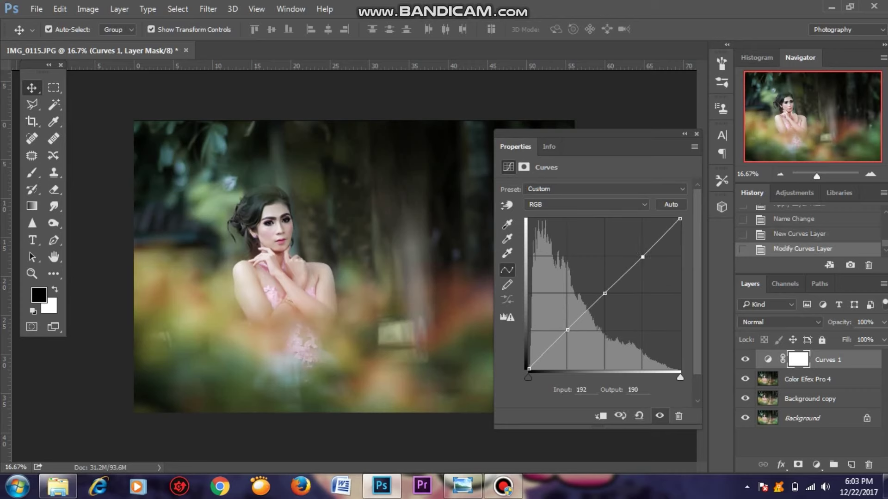
Lift the curve's black point and shape the deep shadows to fade them slightly.
left_click_drag(529, 369, 529, 359)
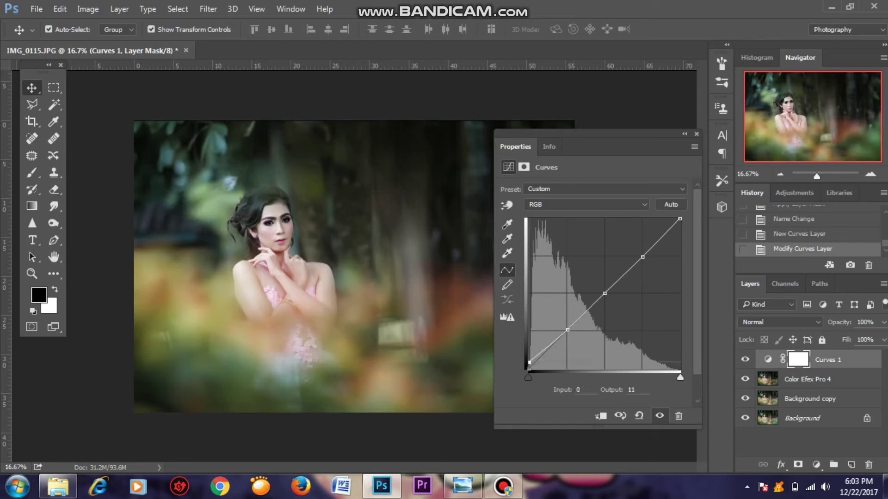
left_click_drag(547, 346, 547, 347)
left_click_drag(529, 360, 528, 355)
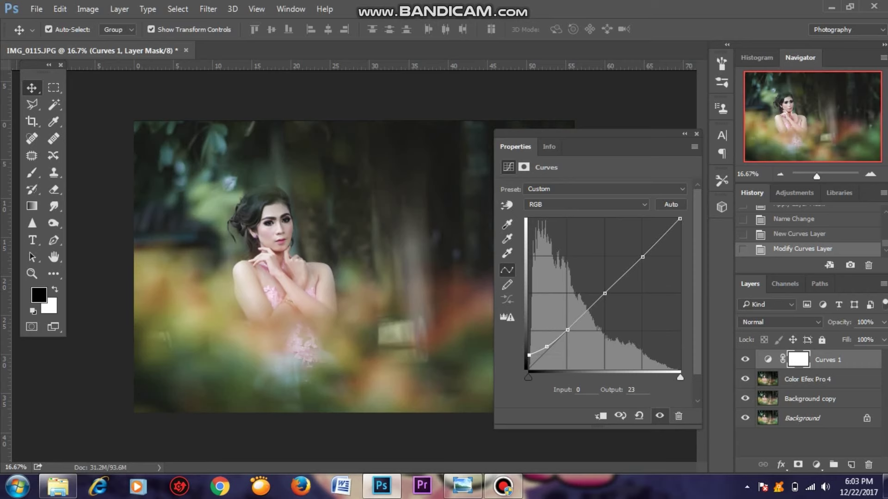
key("Down")
key("minus")
key("Down")
key("Down")
key("Down")
left_click(684, 134)
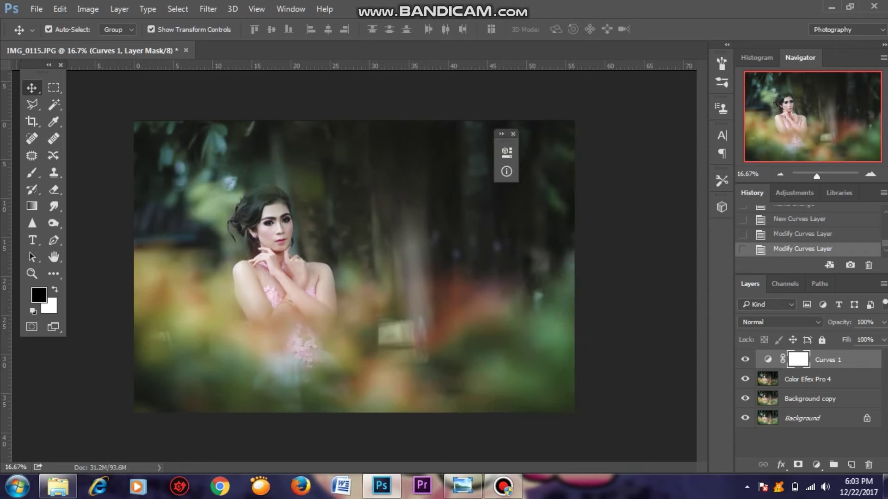
Compare the Curves effect, then add an orange Solid Color fill layer with hex ff7d00.
left_click(744, 359)
left_click(745, 359)
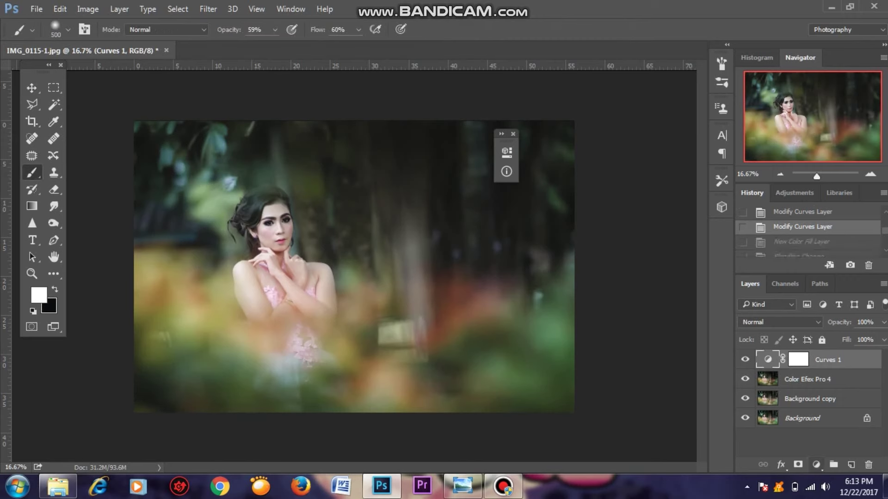
left_click(816, 464)
left_click(803, 185)
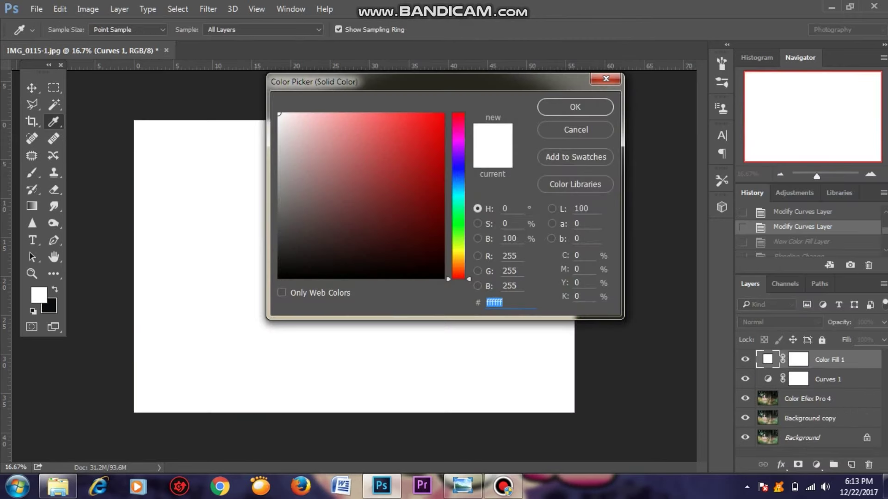
type("ff7d0")
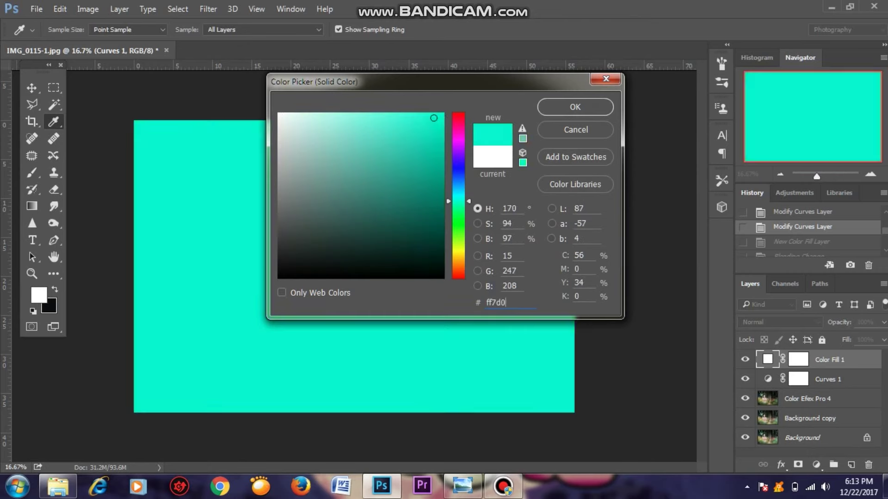
type("0")
key("Return")
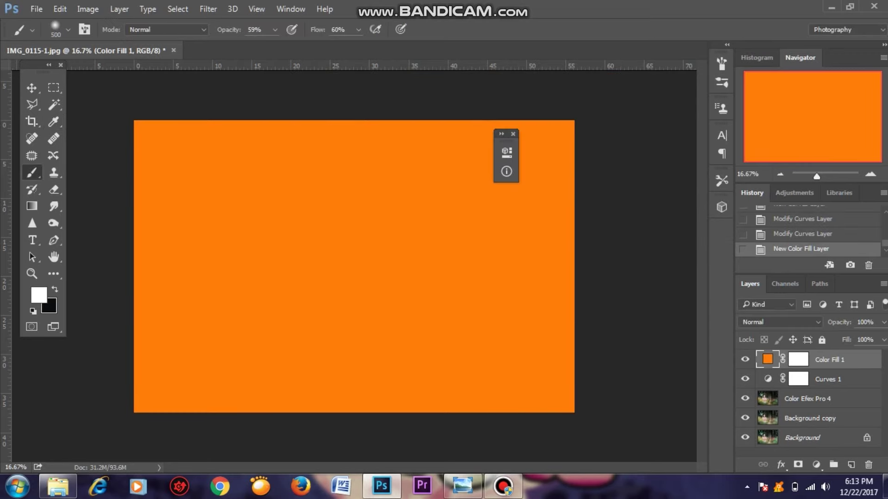
Set the orange fill layer to 45% opacity and 25% fill.
left_click(864, 322)
type("45")
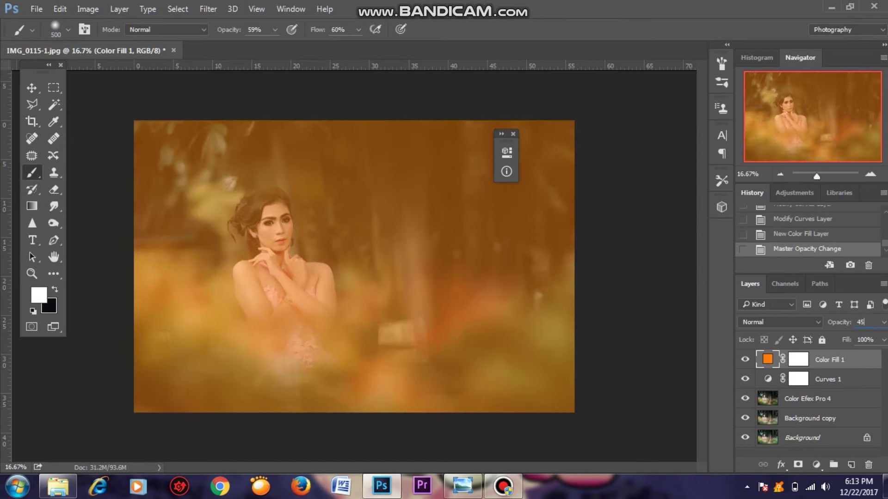
key("Tab")
type("25")
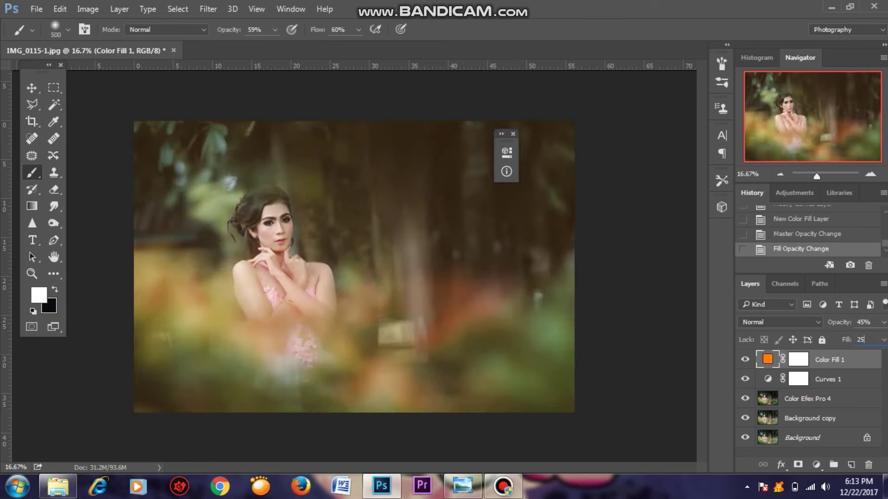
Add a blue Solid Color fill 1f98ff in Screen mode at 26% opacity and 40% fill.
left_click(816, 464)
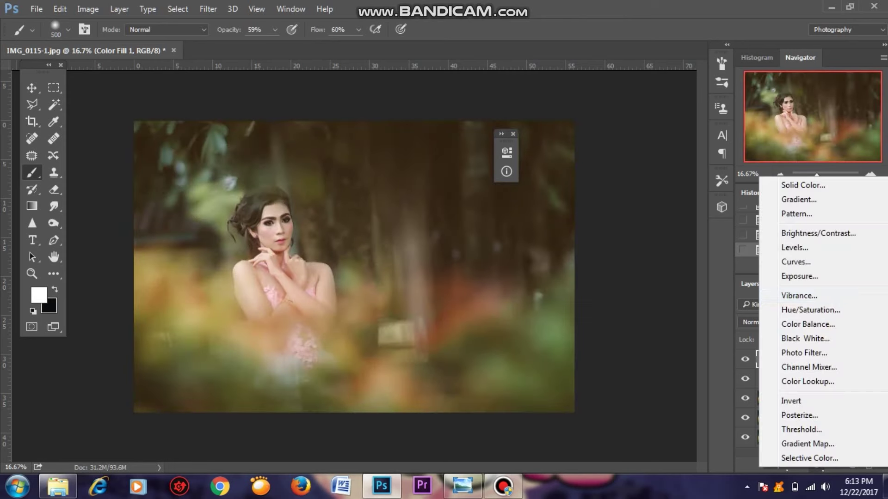
left_click(802, 185)
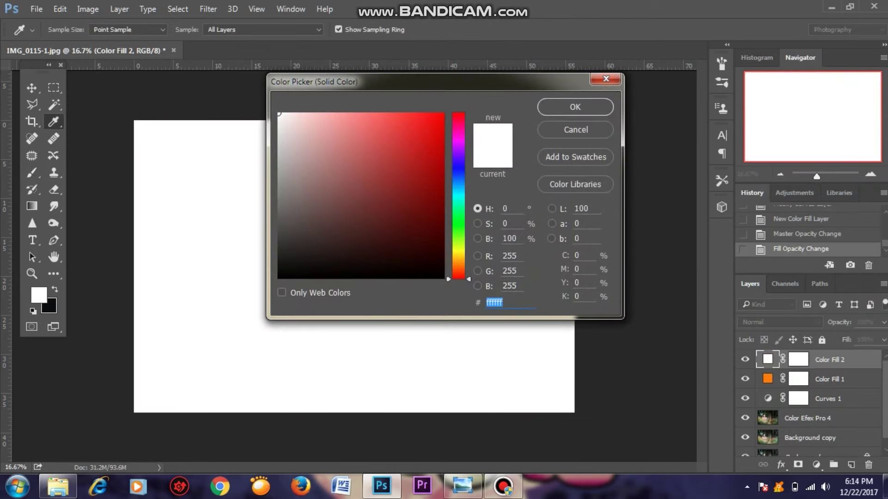
type("1")
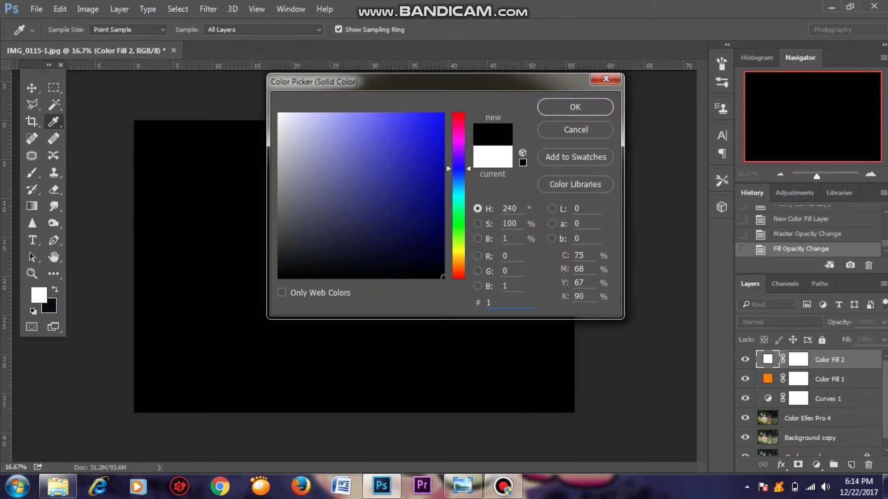
type("f98")
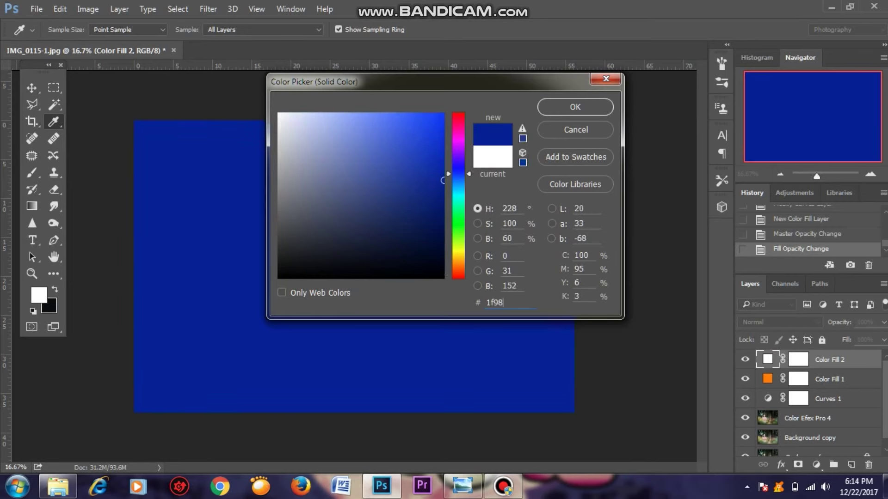
type("ff")
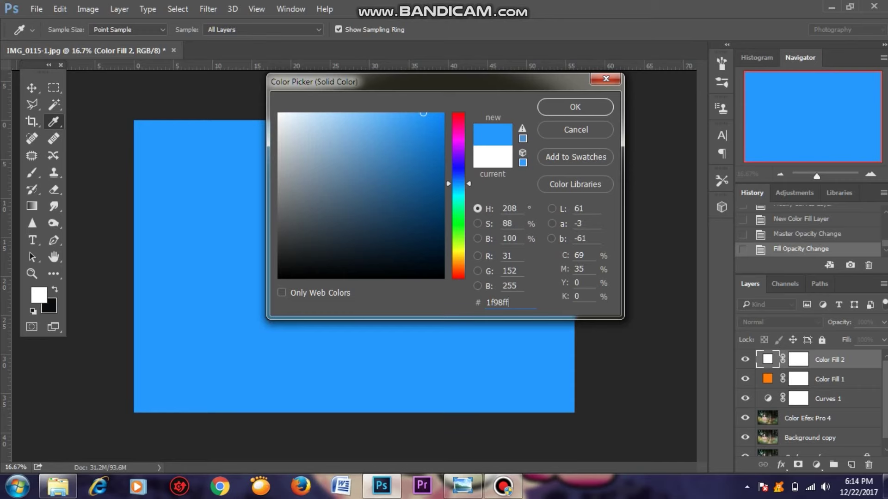
key("Return")
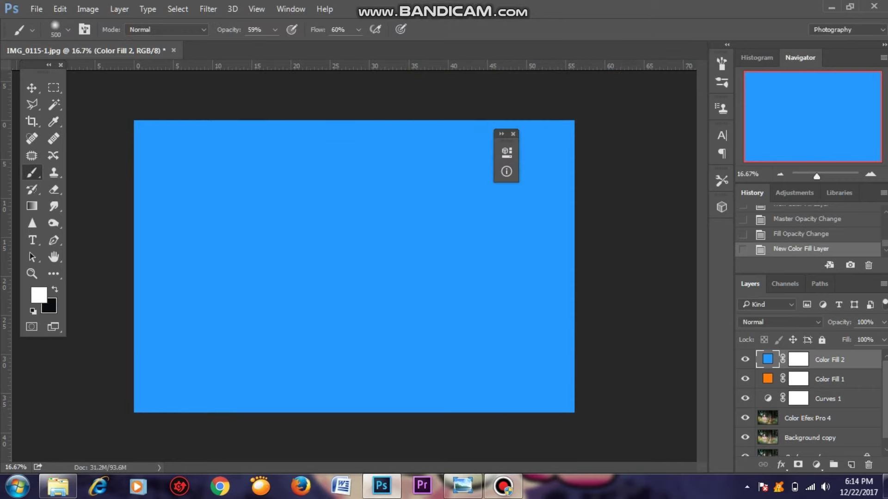
left_click(780, 322)
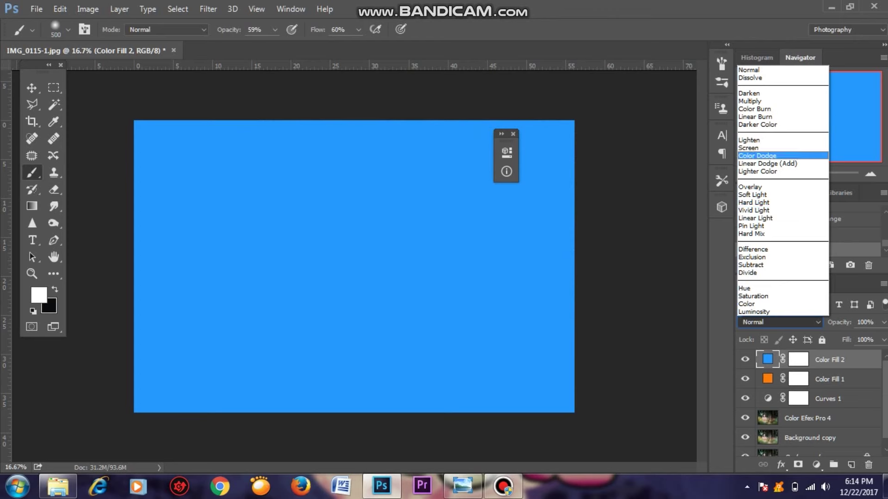
left_click(748, 147)
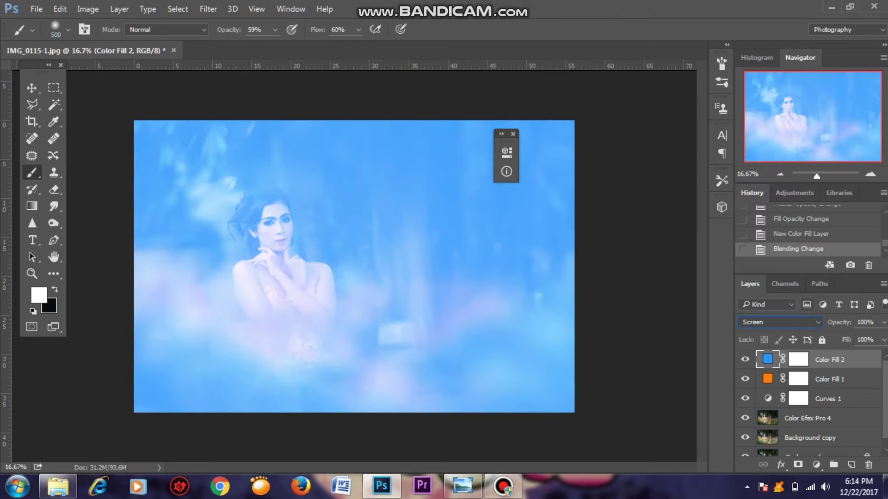
key("Tab")
type("26")
key("Tab")
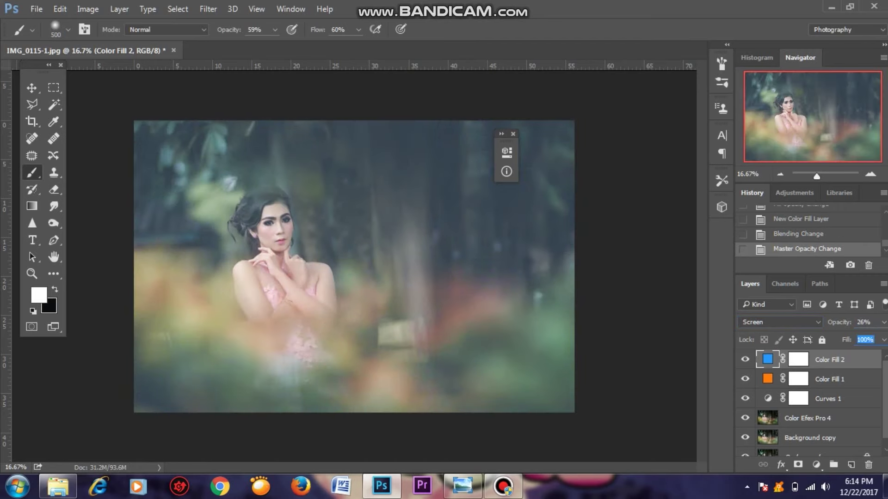
type("40")
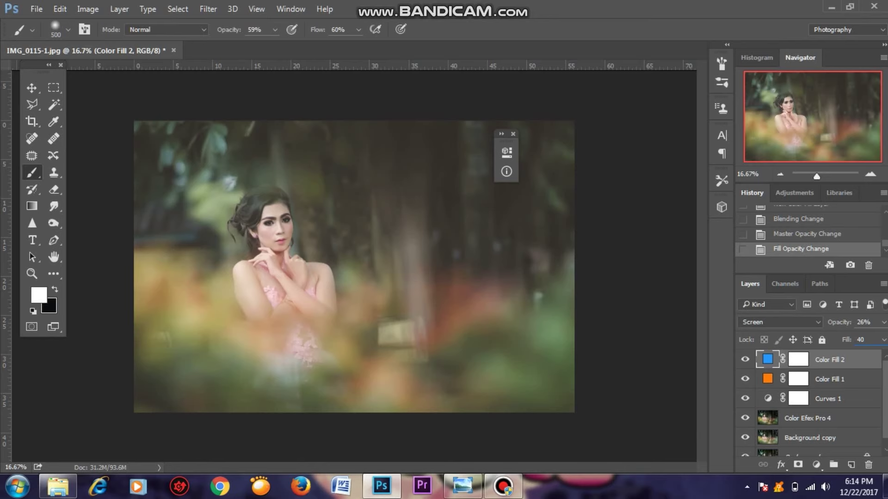
Group Curves 1 and both colour fills, then lower the blue fill to 30% opacity.
key("alt+shift+bracketleft")
key("alt+shift+bracketleft")
key("ctrl+j")
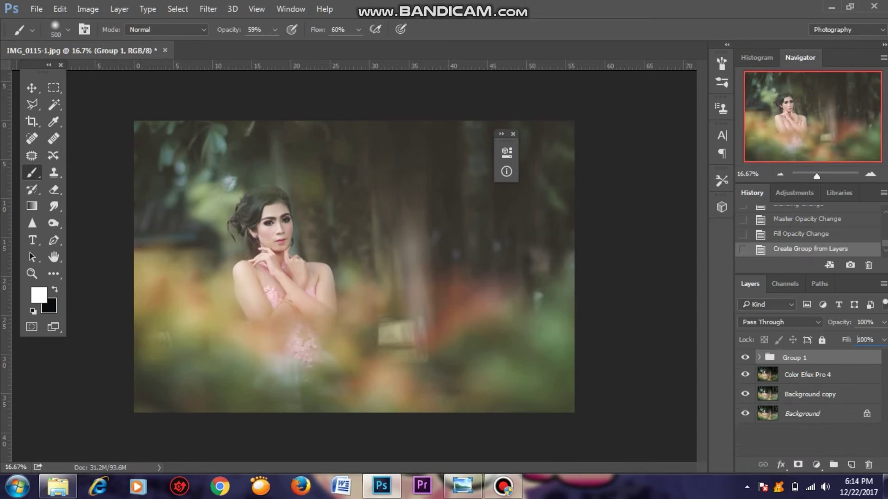
left_click(758, 357)
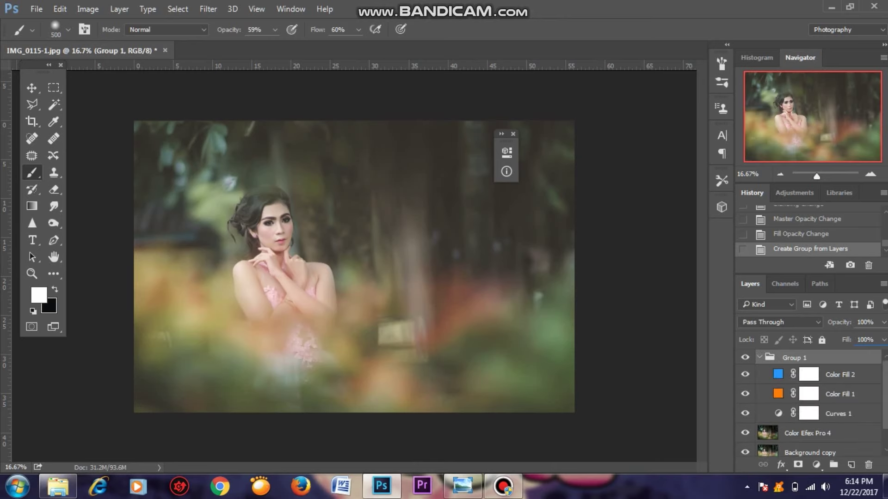
left_click(832, 374)
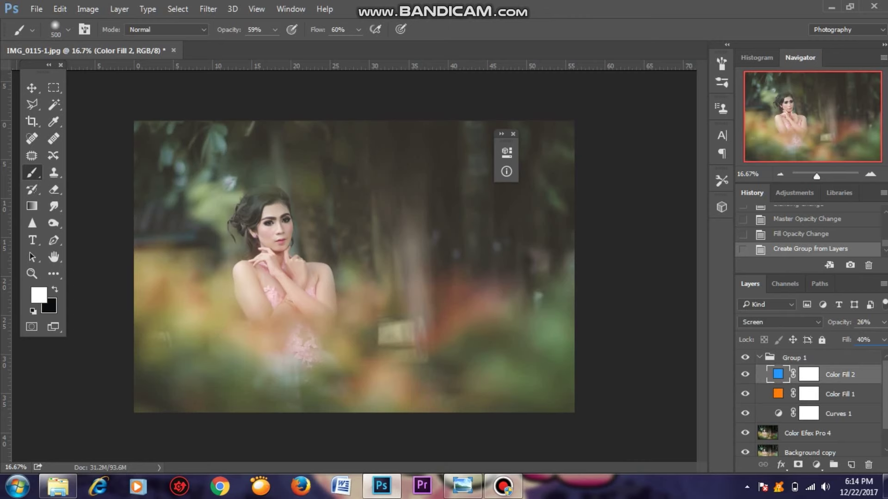
type("30")
key("Return")
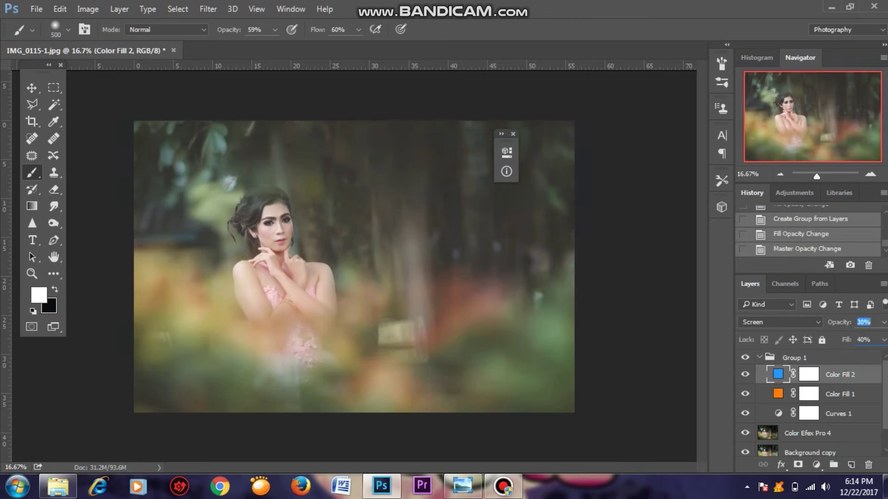
type("30")
key("Return")
Lower the orange fill to 39% opacity and set Group 1 opacity to 87%.
key("Return")
key("alt+bracketleft")
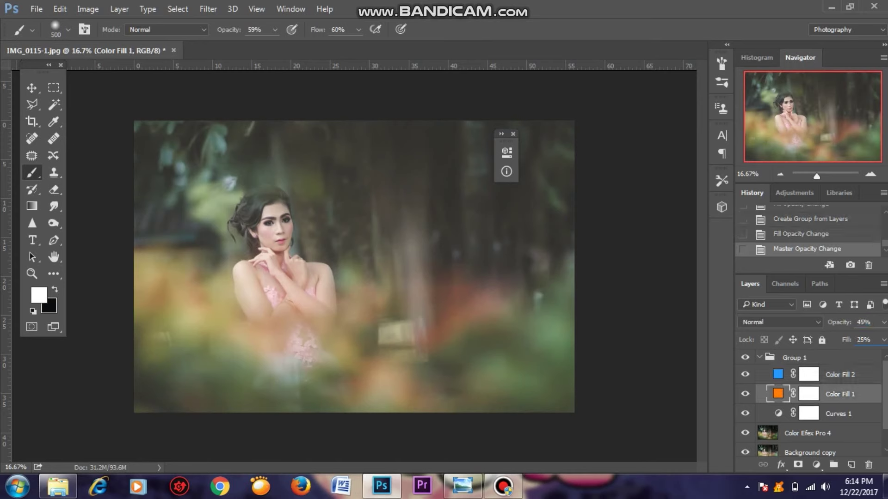
type("39")
key("Return")
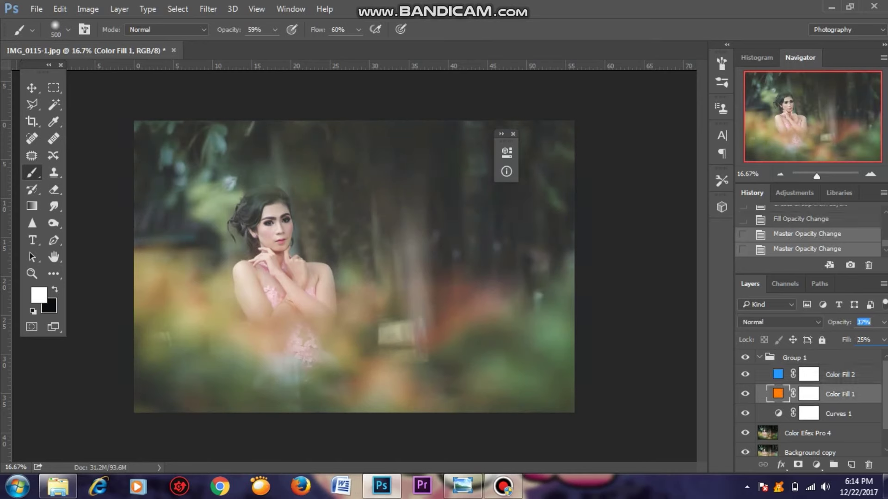
key("Return")
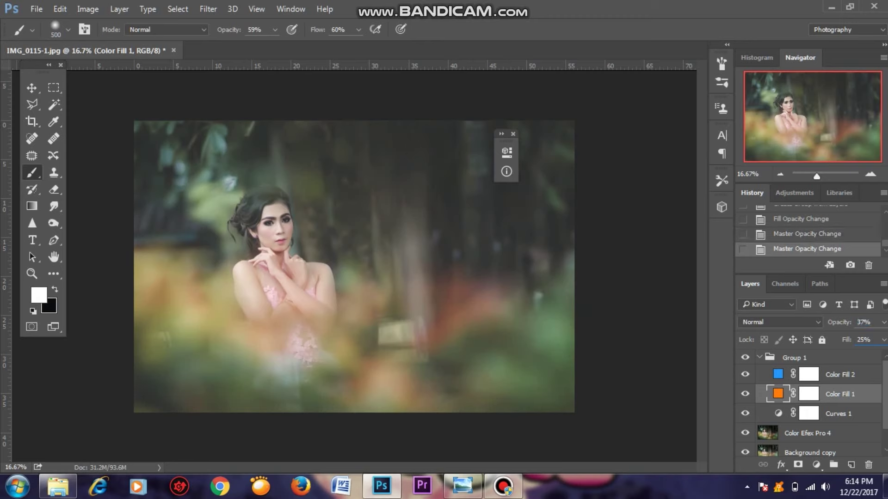
left_click(758, 358)
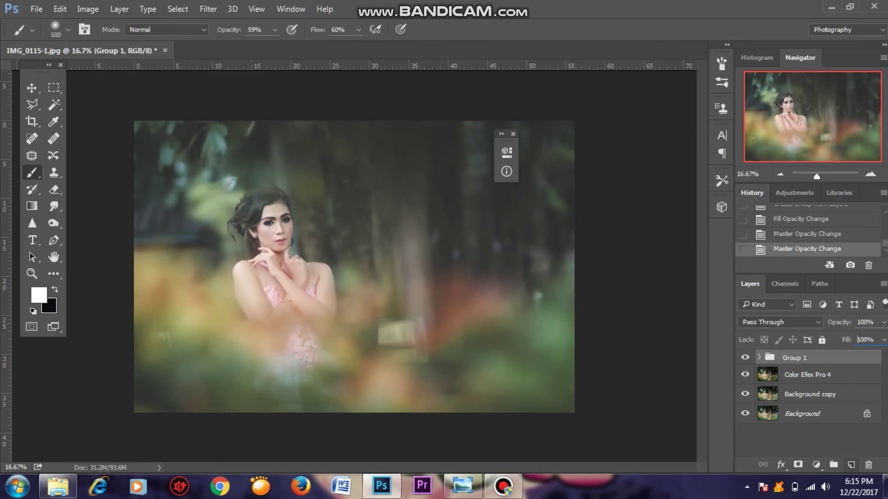
key("Down")
key("Down")
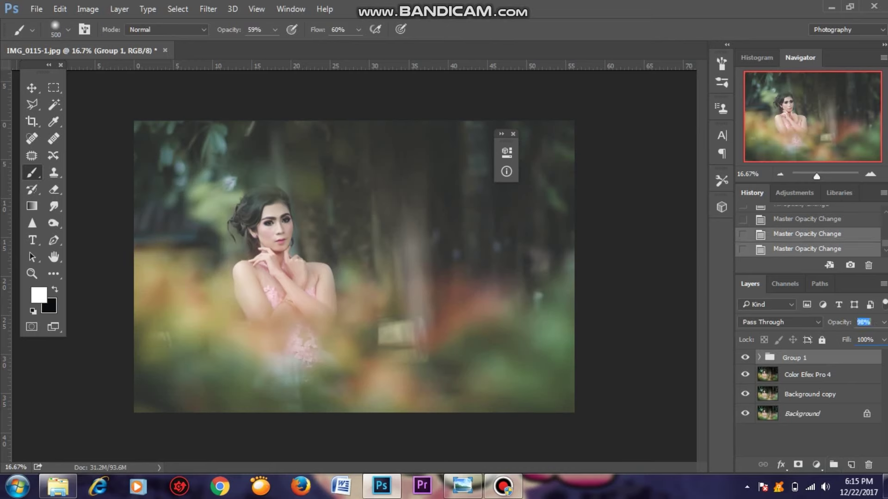
key("Return")
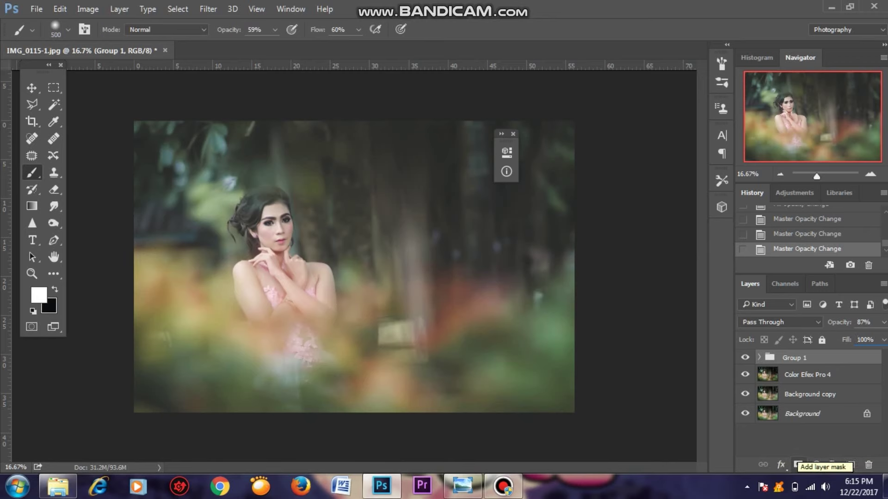
Add a layer mask to Group 1 and paint black over the woman to exclude her.
left_click(797, 464)
left_click(870, 174)
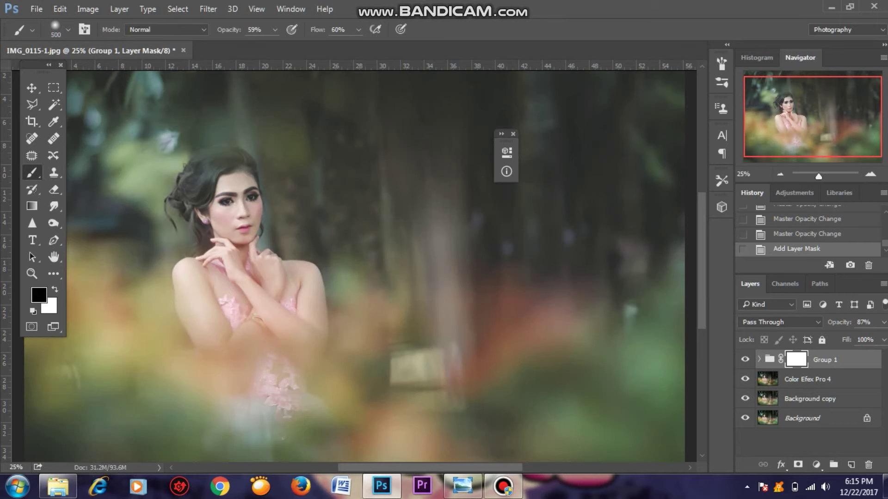
key("x")
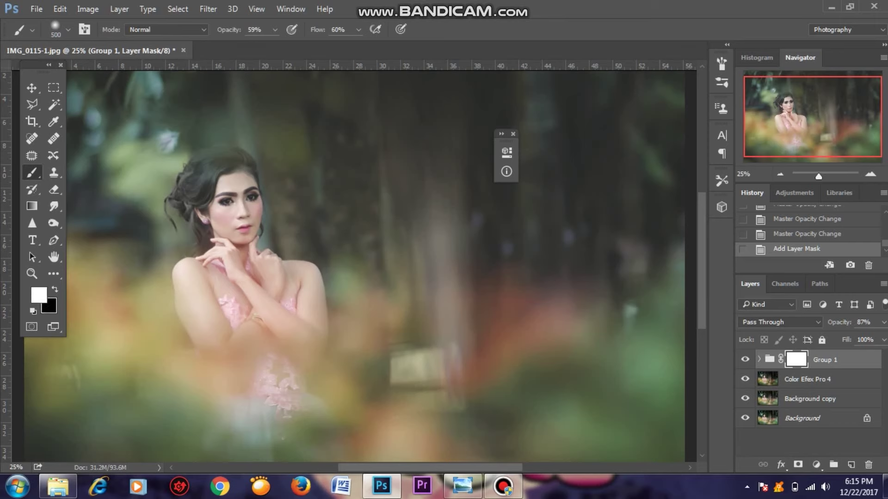
key("x")
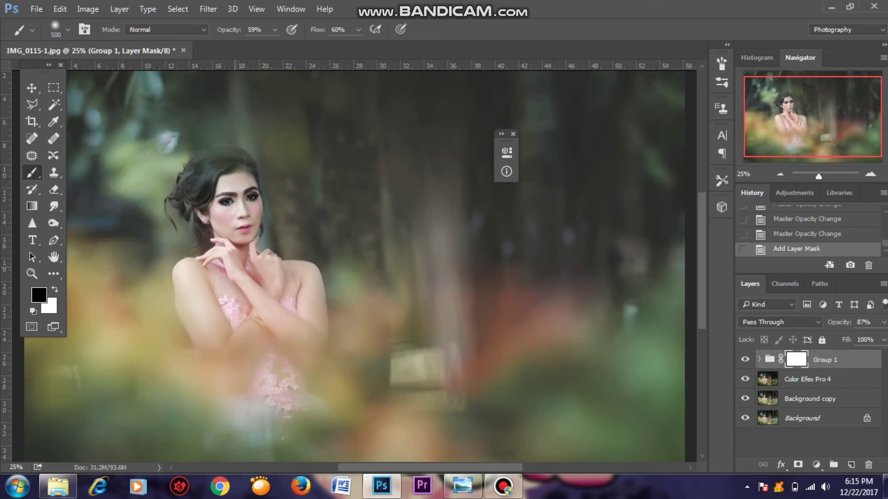
left_click_drag(298, 323, 264, 340)
left_click(745, 359)
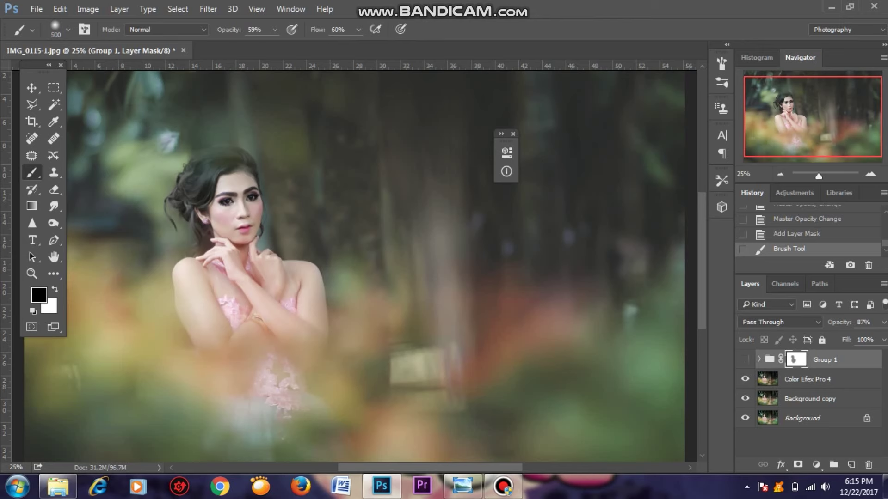
left_click(745, 360)
left_click(780, 174)
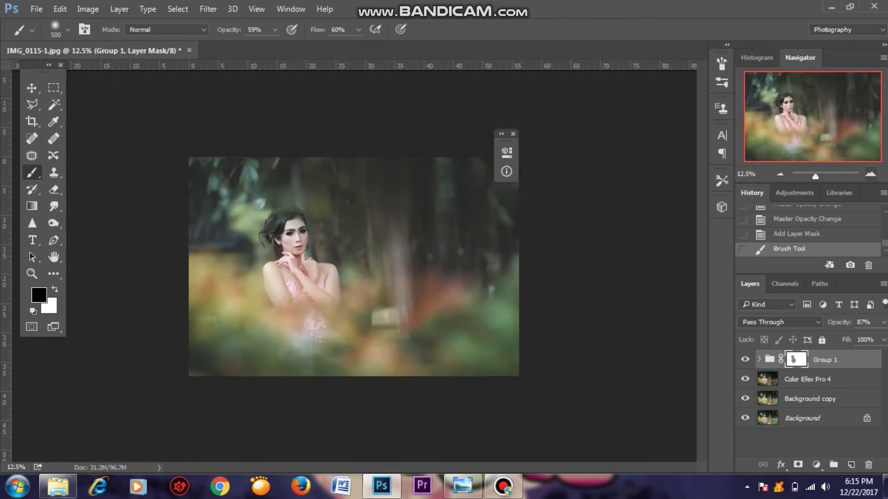
key("ctrl+plus")
key("ctrl+plus")
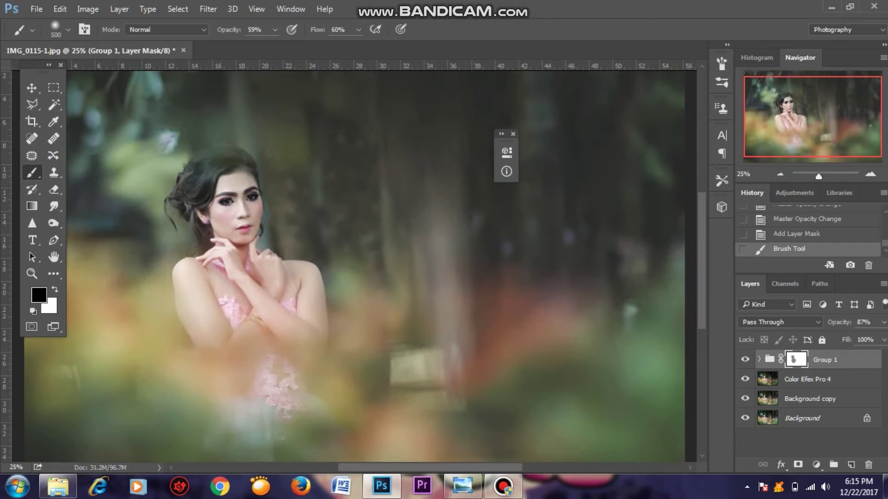
left_click(780, 174)
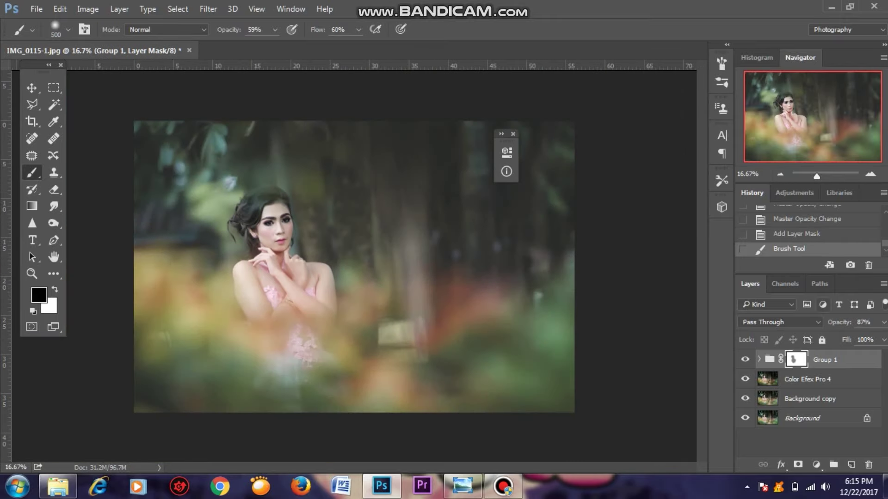
Create a new Overlay-mode layer filled with neutral 50% gray.
key("alt")
left_click(851, 464, "alt")
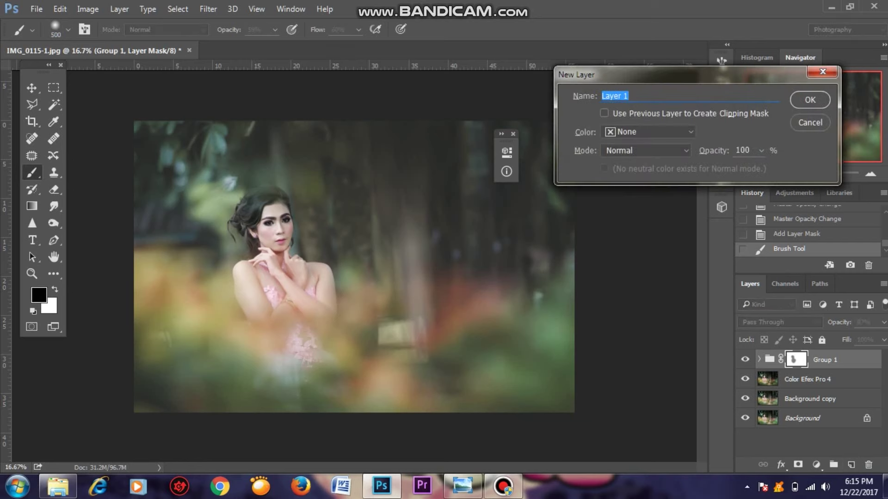
left_click(645, 150)
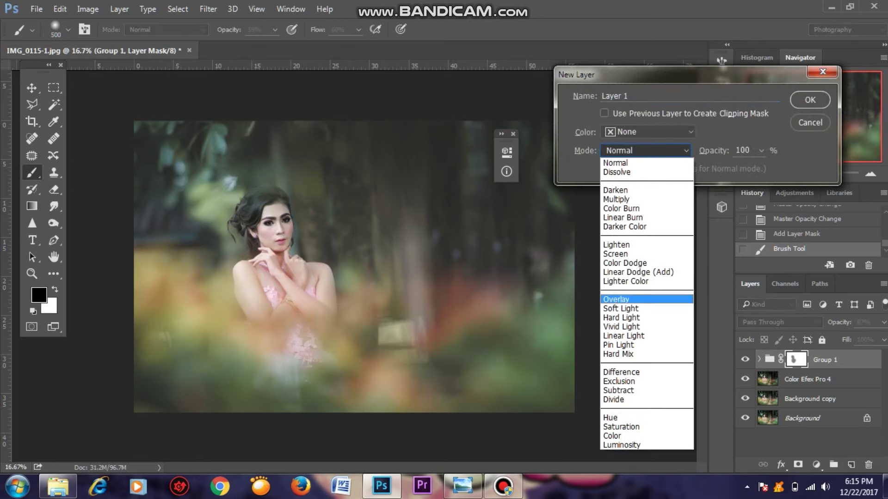
left_click(619, 299)
left_click(604, 168)
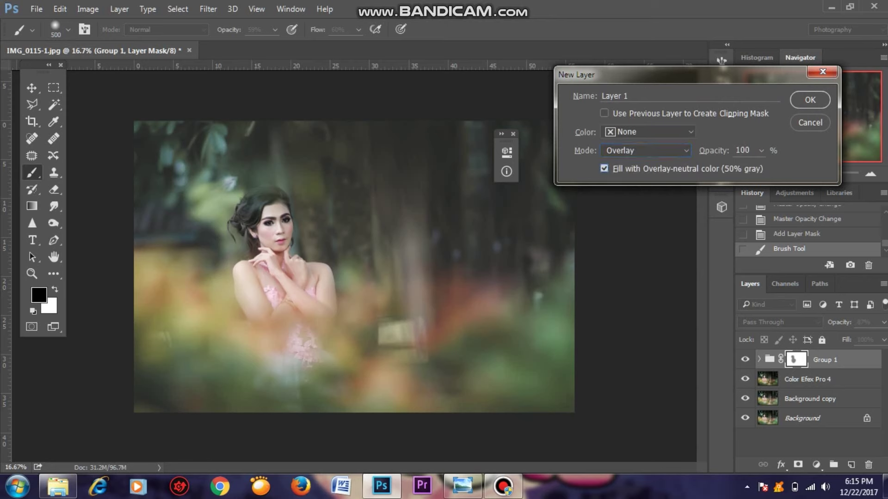
left_click(810, 99)
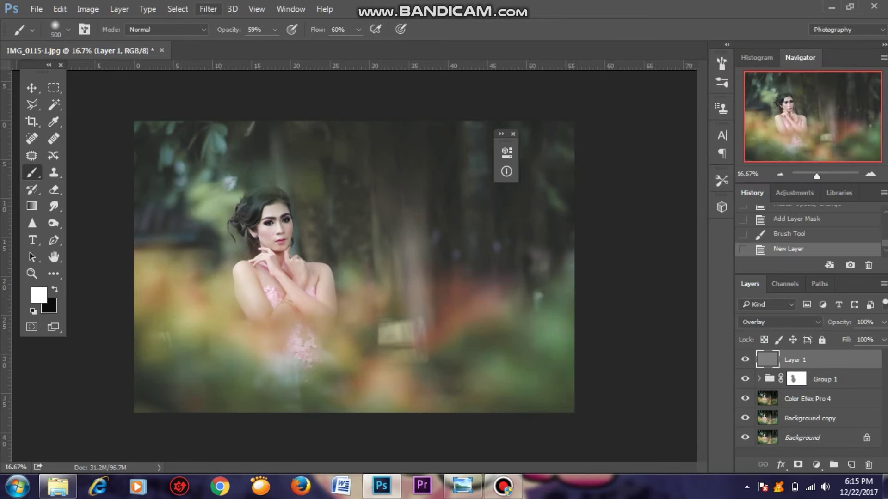
left_click(208, 9)
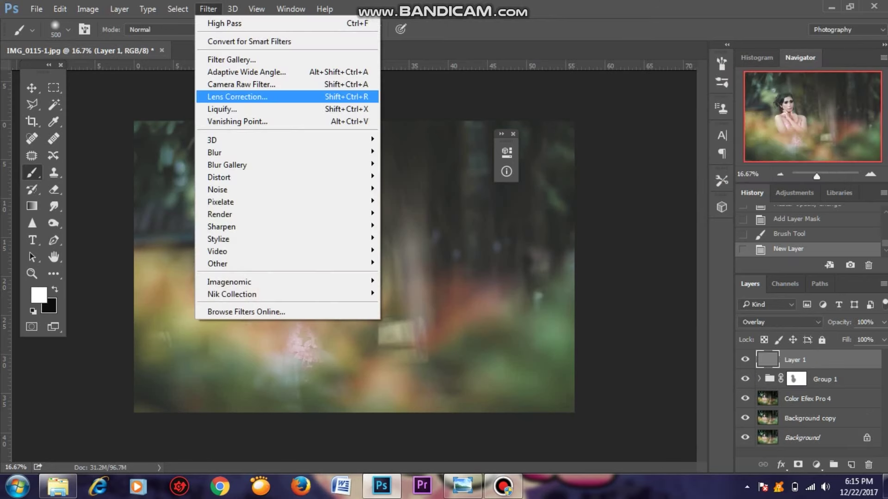
Apply a Lens Correction custom vignette with amount -36 and midpoint +39 to the gray layer.
left_click(237, 97)
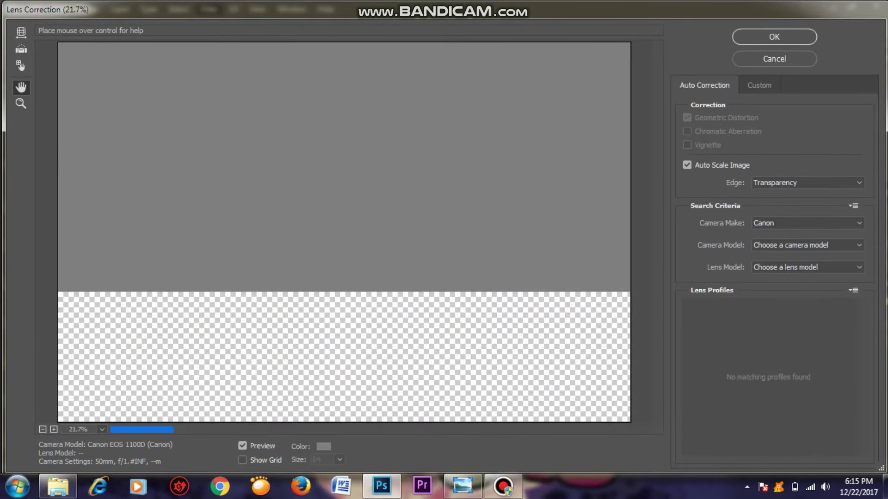
left_click(759, 85)
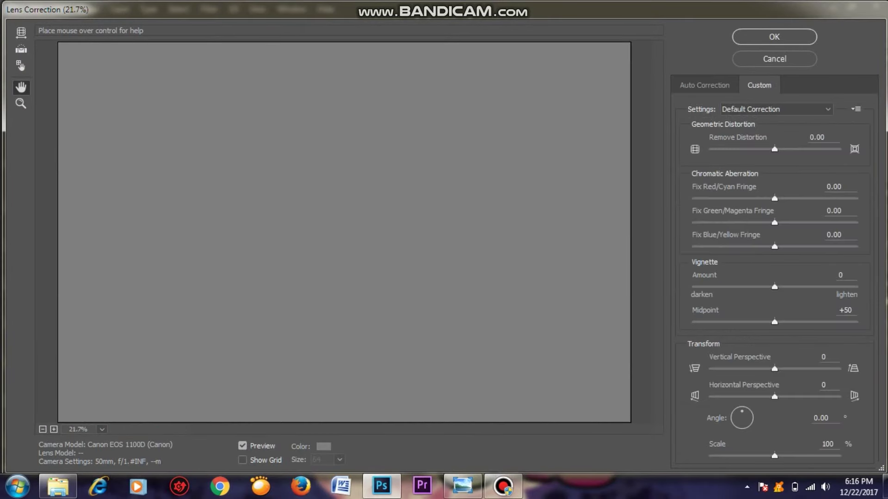
left_click_drag(774, 287, 744, 287)
left_click_drag(774, 322, 761, 322)
key("Down")
key("Down")
key("Down")
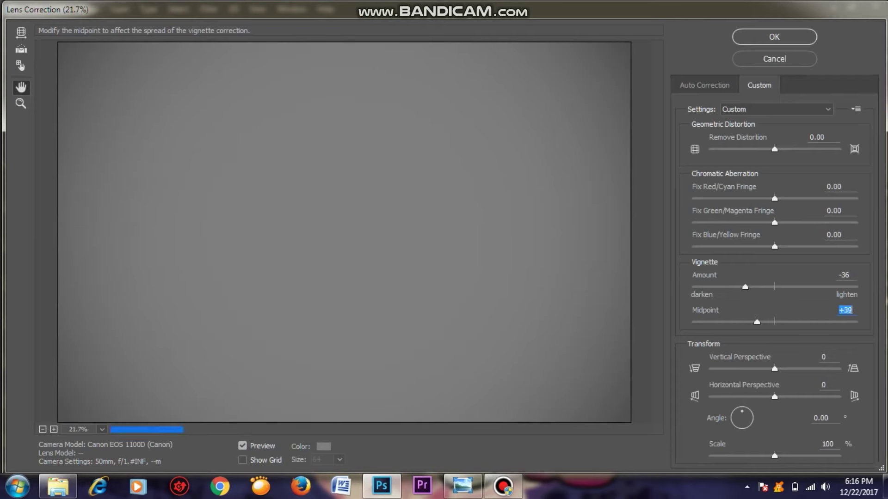
left_click(774, 37)
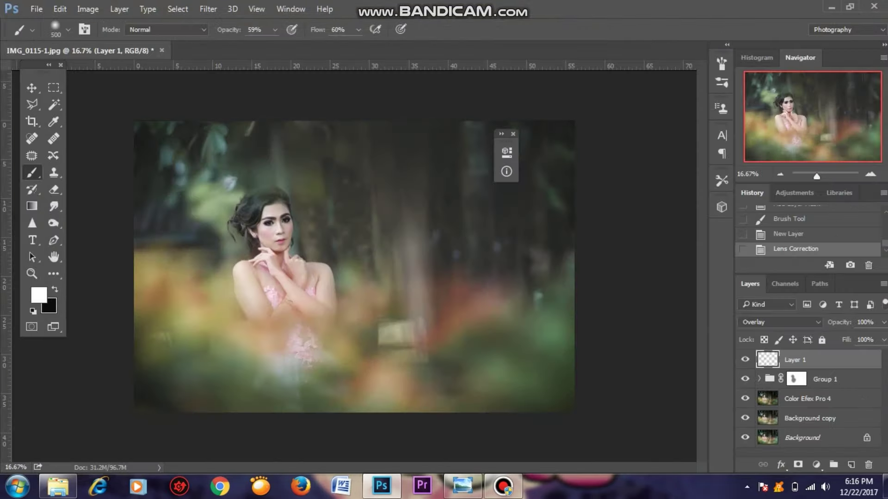
Fade the gray vignette layer to 56% opacity and 81% fill.
type("80")
key("Return")
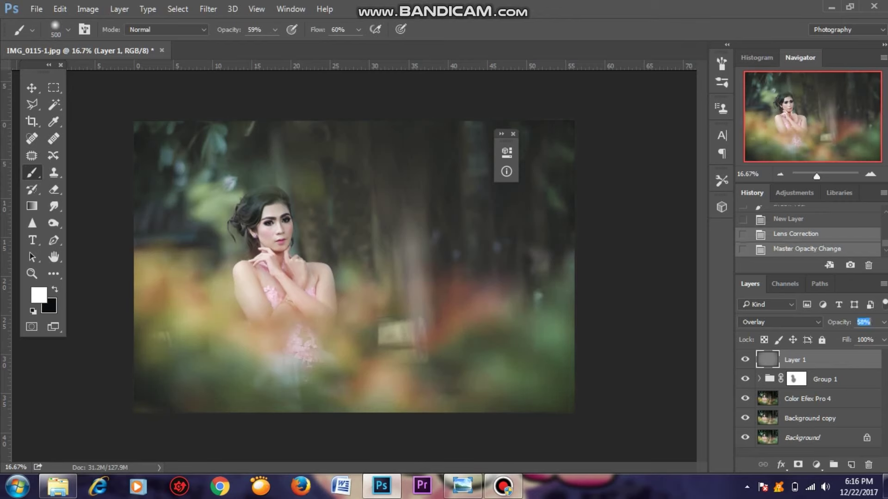
key("Return")
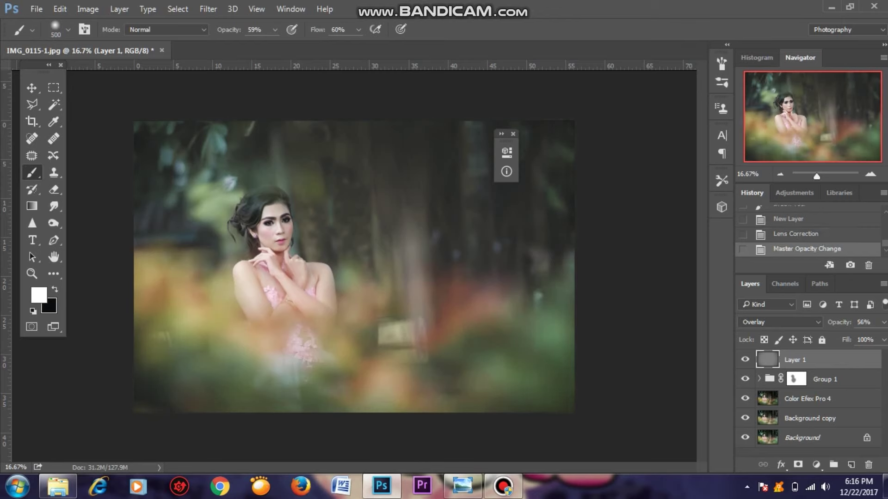
left_click(745, 359)
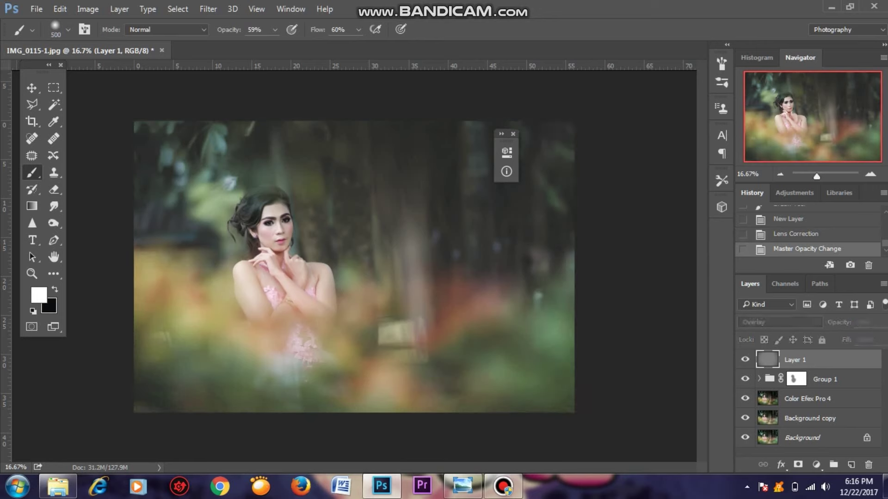
left_click(865, 340)
type("83")
key("Return")
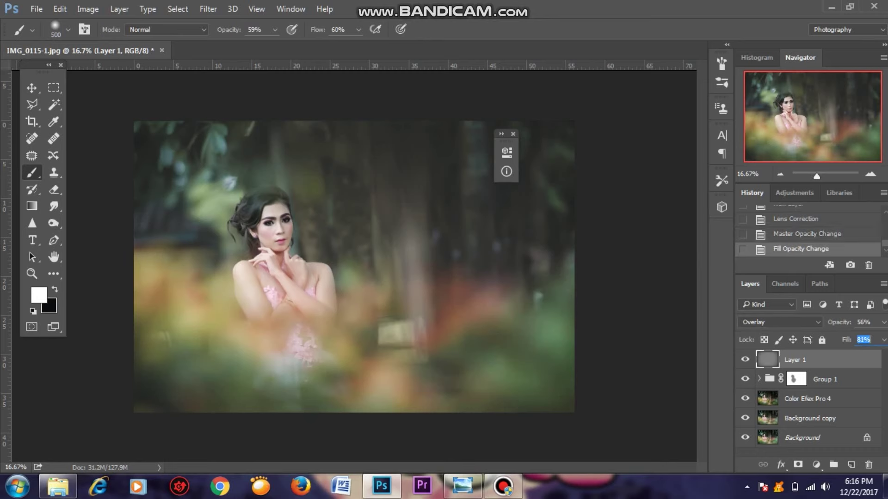
Duplicate the Color Efex Pro 4 layer.
double_click(806, 399)
key("Return")
mouse_move(806, 398)
left_mouse_down()
mouse_move(795, 455)
mouse_move(851, 464)
left_mouse_up()
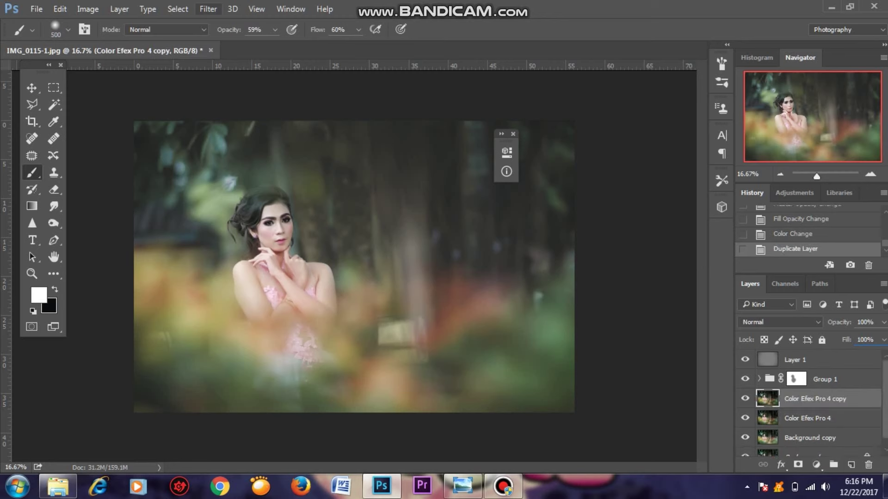
Apply High Pass at 1.3 px radius to the Color Efex Pro 4 copy and blend it as Linear Light.
left_click(208, 9)
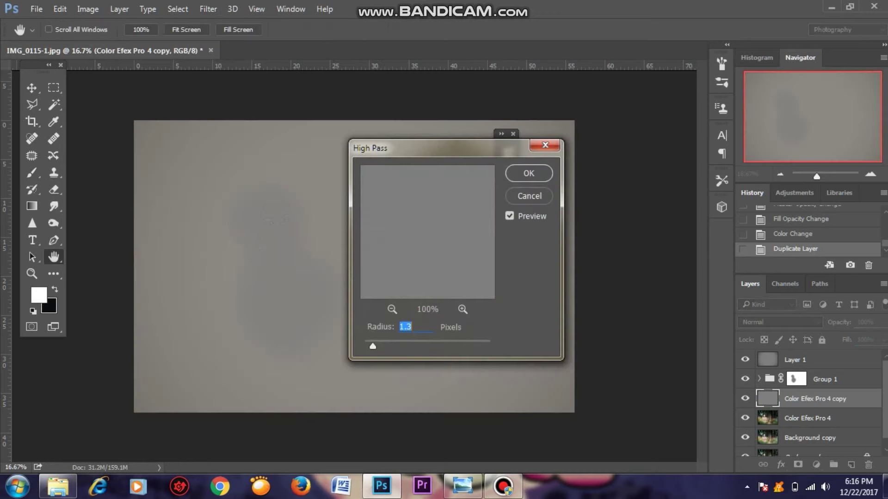
key("Return")
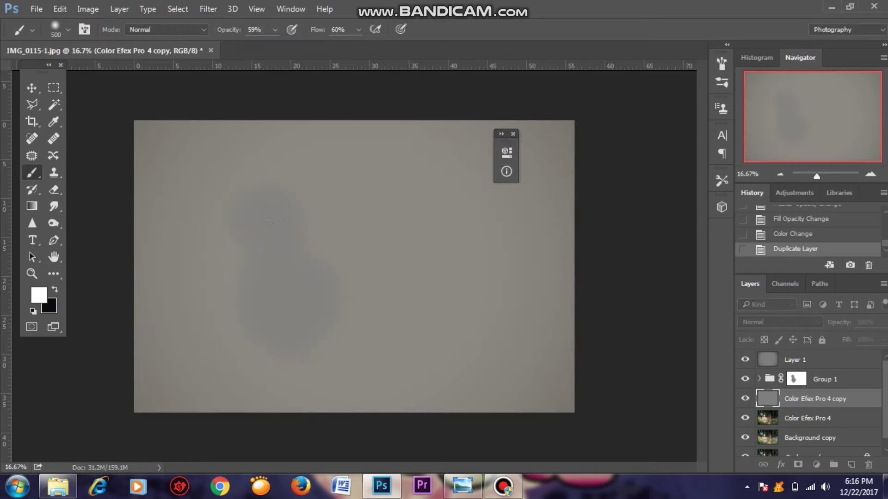
left_click(780, 323)
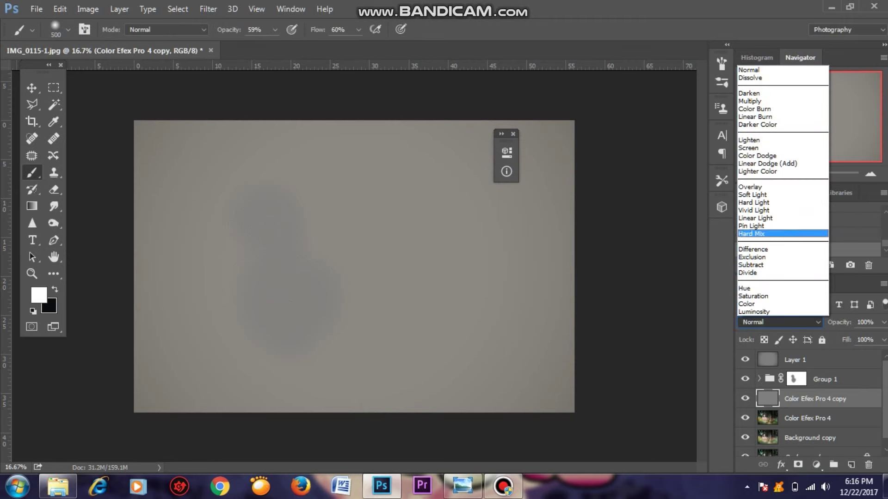
key("Down")
key("Down")
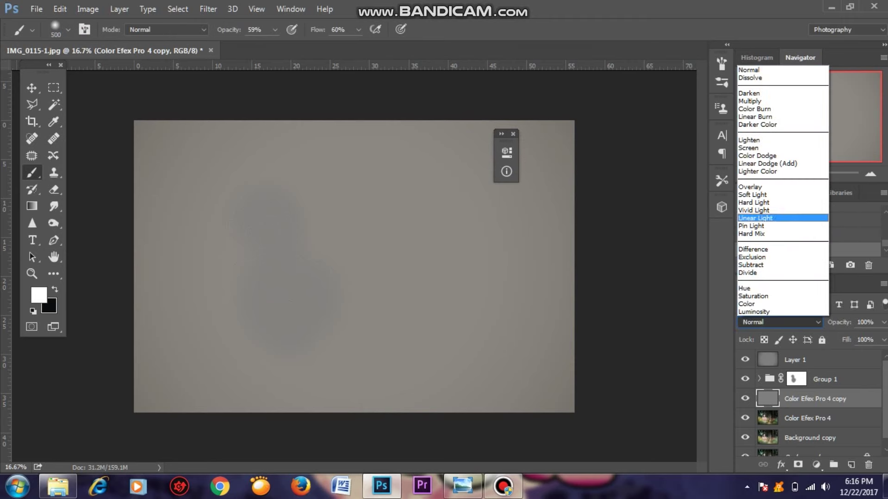
key("Return")
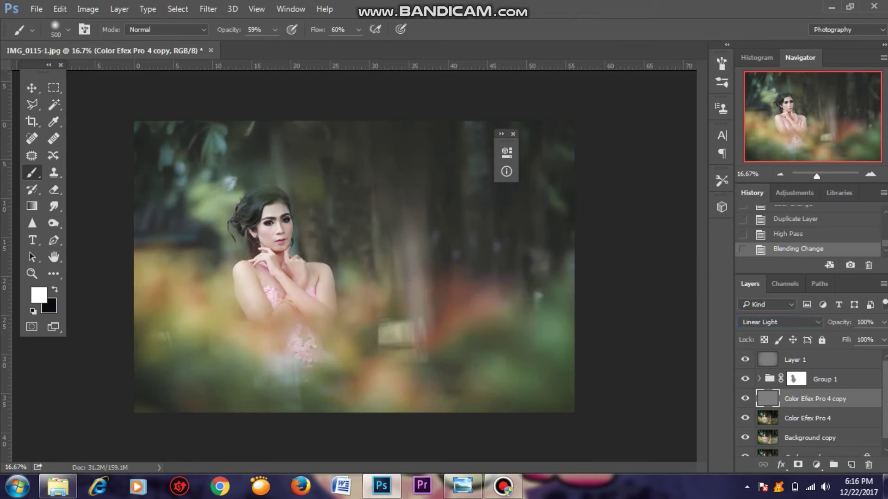
key("alt+bracketright")
Merge every layer above Background into one Layer 1 and compare it with the original.
key("ctrl+alt+a")
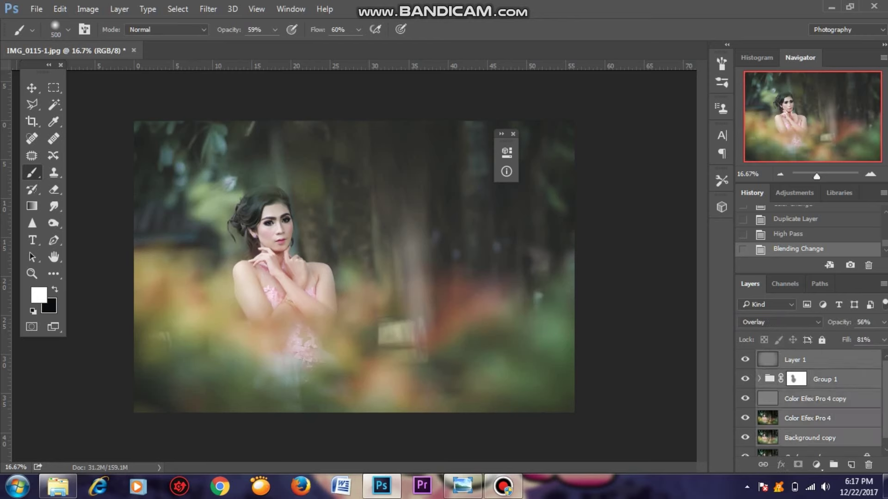
right_click(809, 397)
left_click(654, 395)
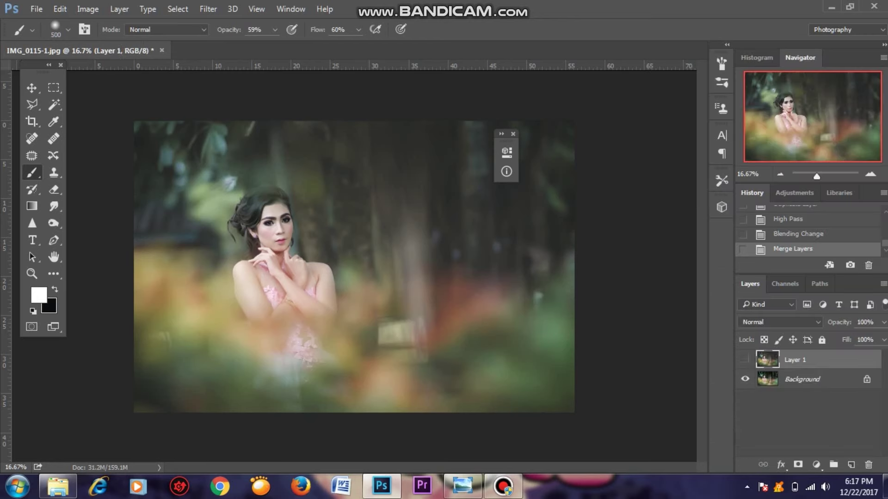
left_click(745, 359)
left_click(744, 360)
left_click(745, 360)
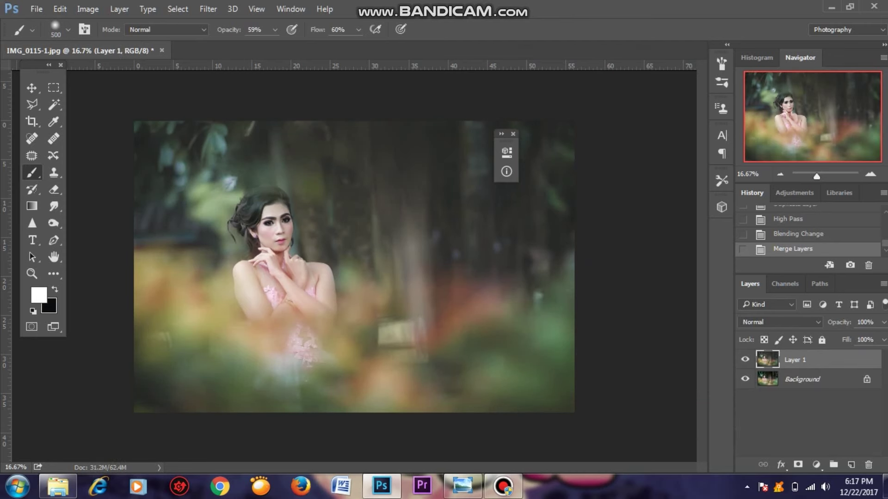